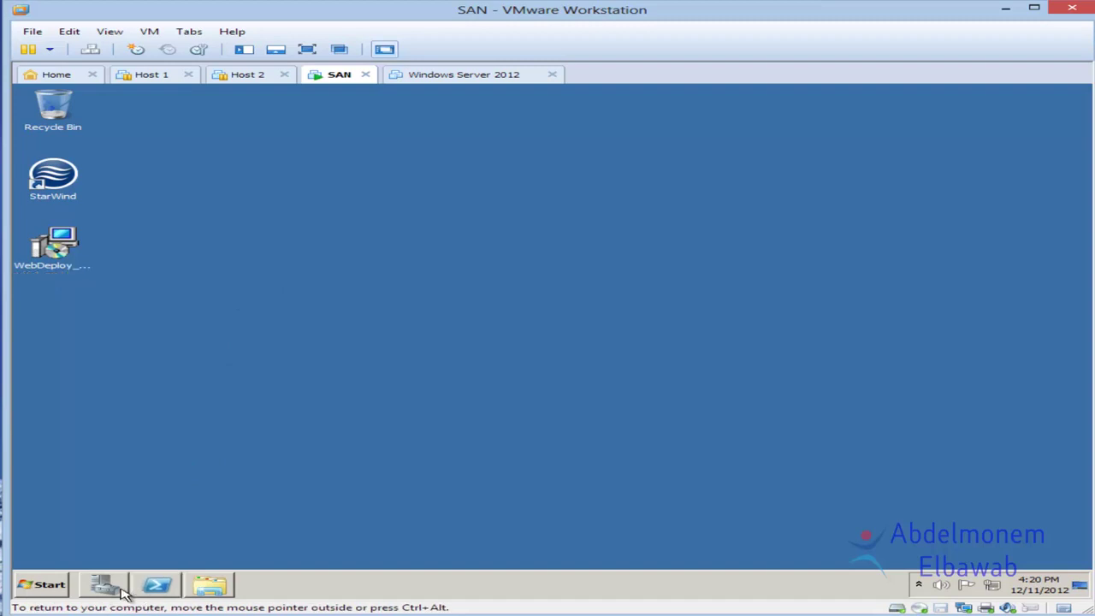
Browse the test site from IIS Manager to check its page, and close the browser and minimize Server Manager
{"action": "left_click", "coordinate": [1077, 154]}
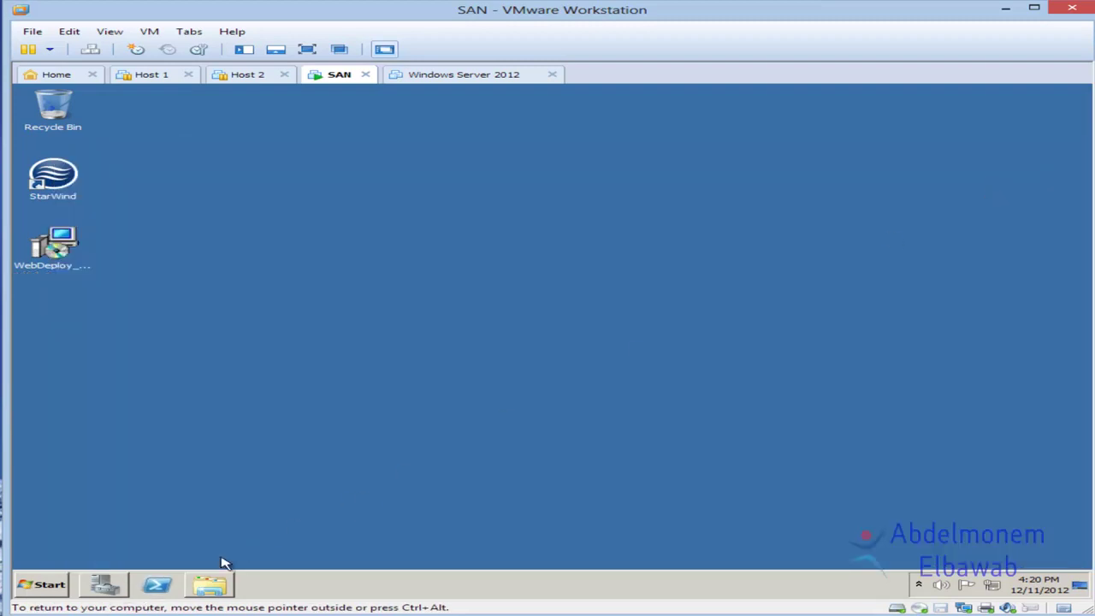
{"action": "left_click", "coordinate": [104, 585]}
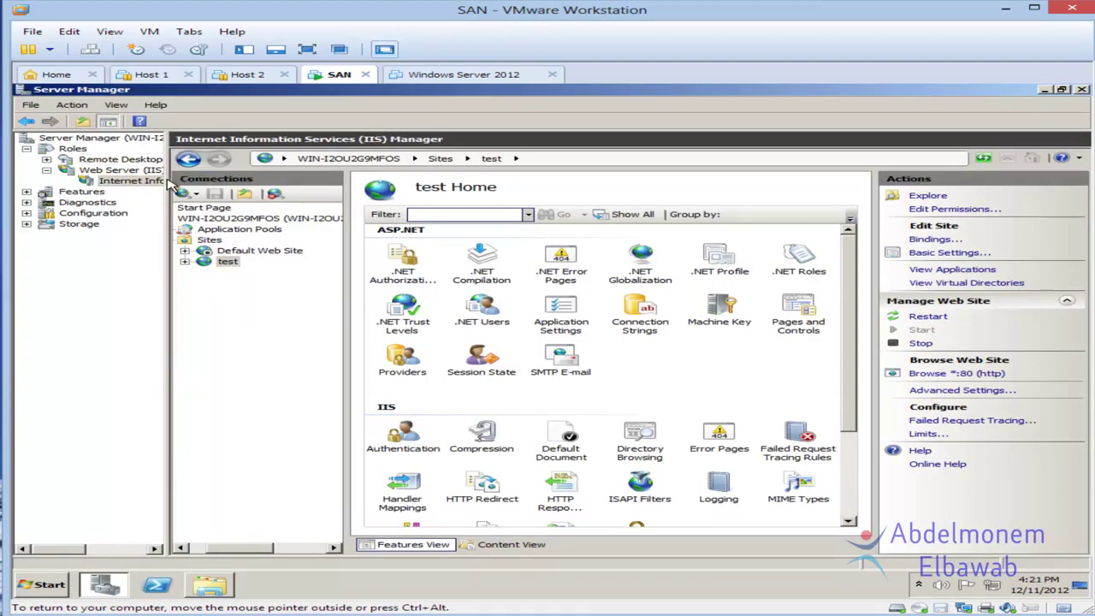
{"action": "left_click", "coordinate": [228, 265]}
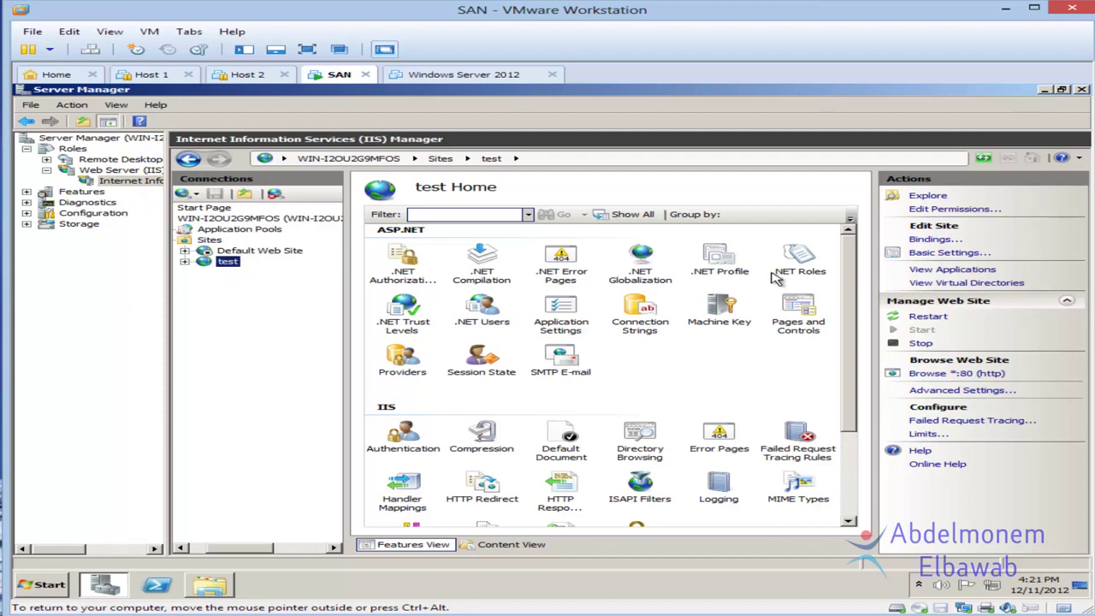
{"action": "left_click", "coordinate": [951, 373]}
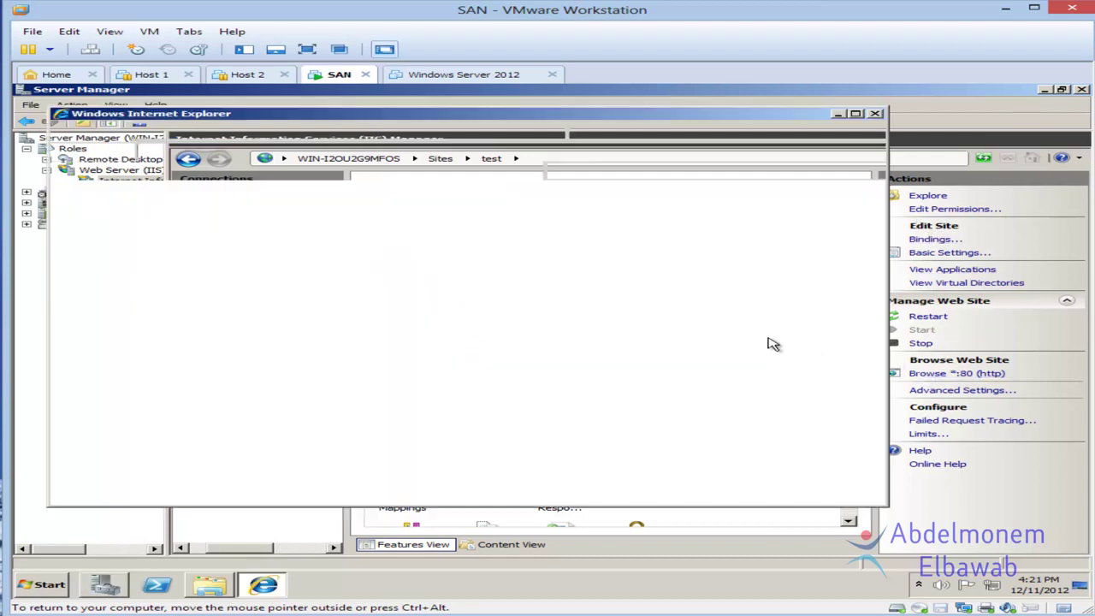
{"action": "left_click_drag", "start_coordinate": [189, 205], "coordinate": [147, 205]}
{"action": "left_click", "coordinate": [669, 220]}
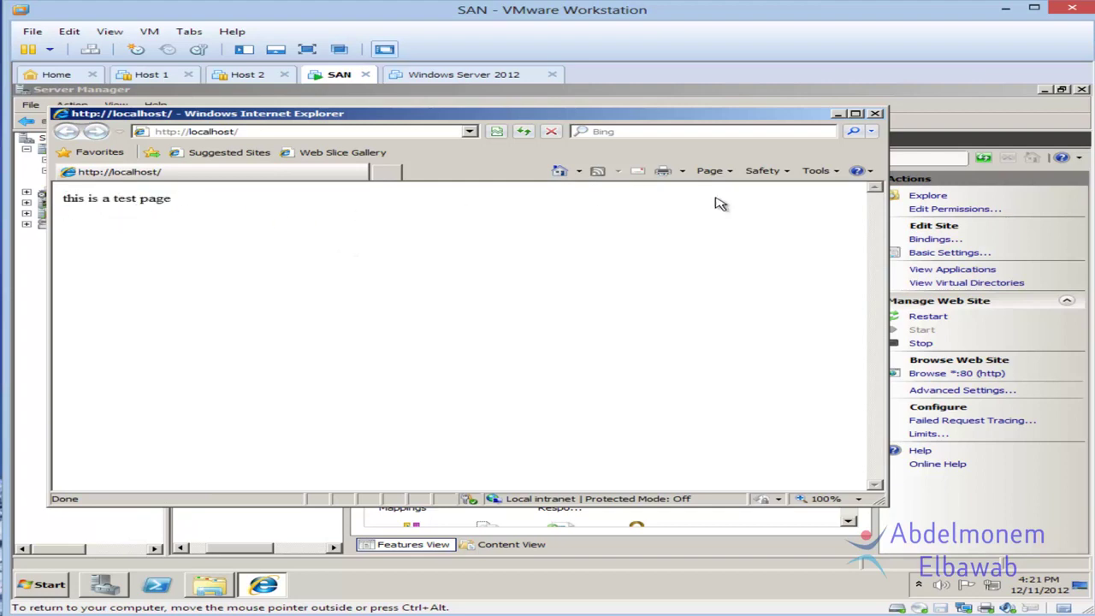
{"action": "left_click", "coordinate": [876, 112]}
{"action": "left_click", "coordinate": [1045, 92]}
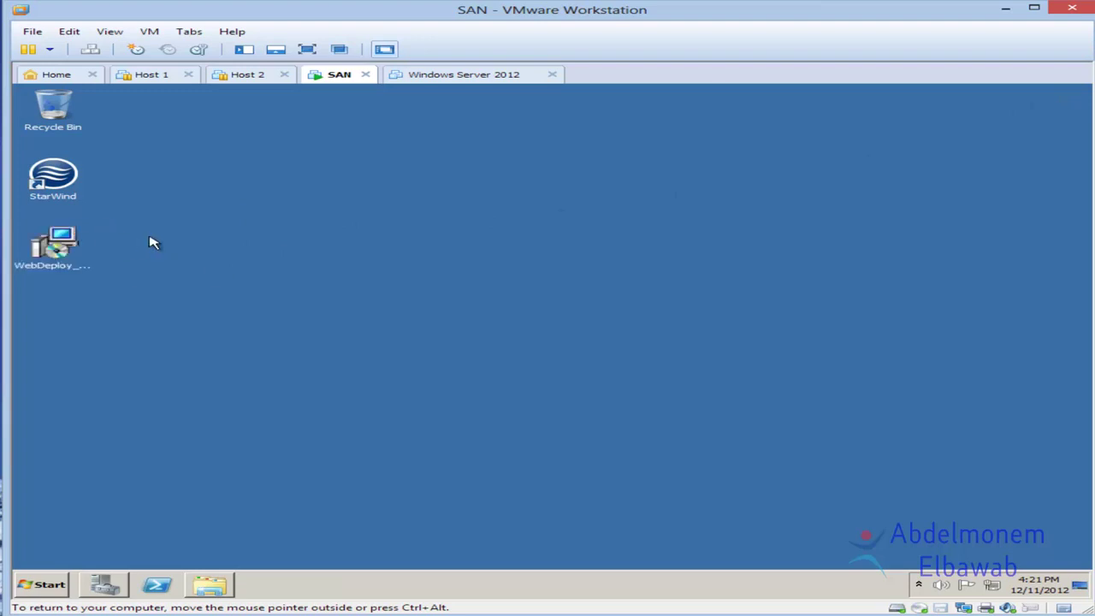
Launch the Web Deploy 3.0 setup from the desktop and accept its license terms to reach the setup type choice
{"action": "double_click", "coordinate": [67, 247]}
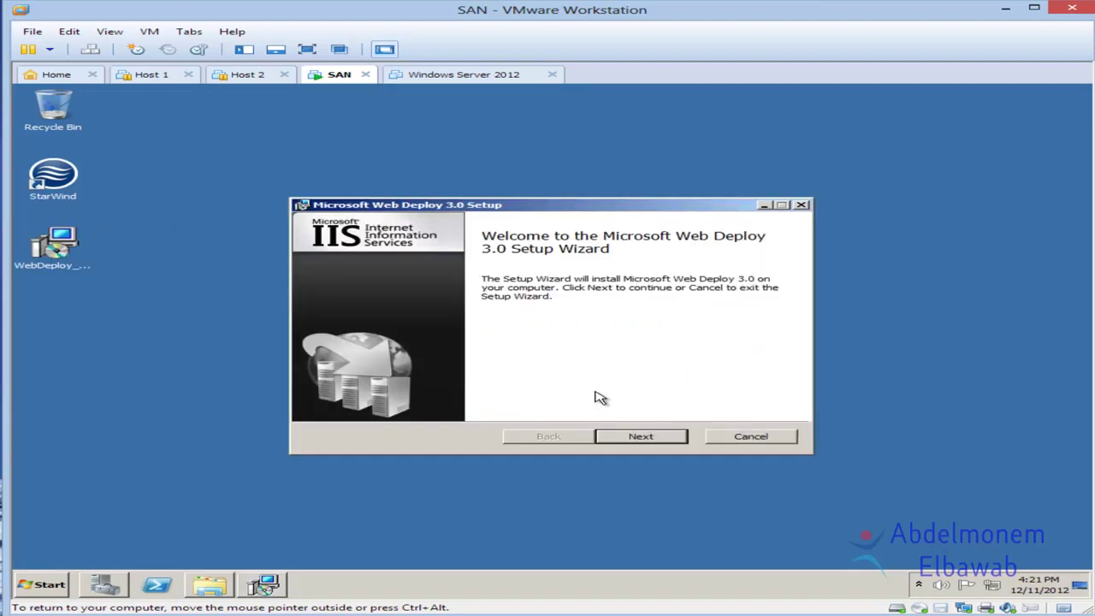
{"action": "left_click", "coordinate": [665, 440]}
{"action": "left_click", "coordinate": [508, 408]}
{"action": "left_click", "coordinate": [650, 440]}
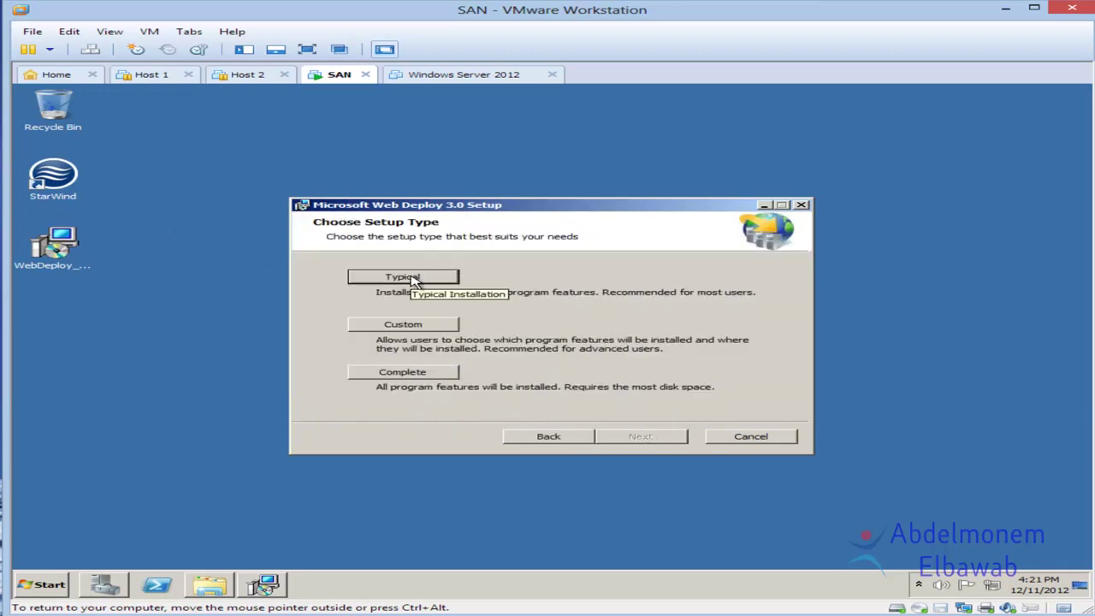
Review the IIS Manager UI Module and Remote Agent Service descriptions under Custom setup, and return to the setup types
{"action": "left_click", "coordinate": [428, 327]}
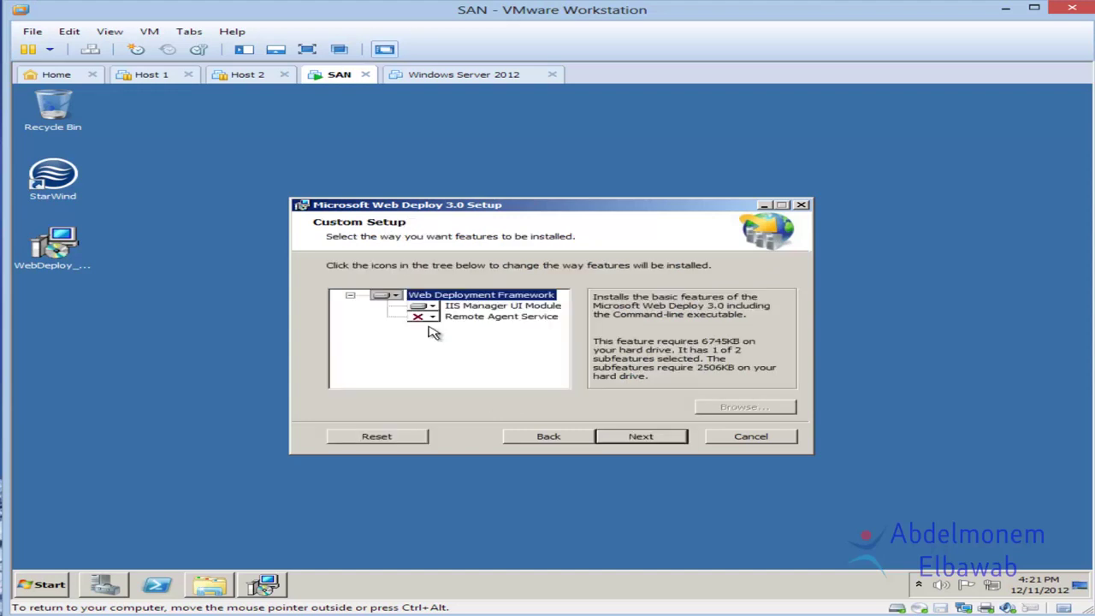
{"action": "left_click", "coordinate": [496, 308]}
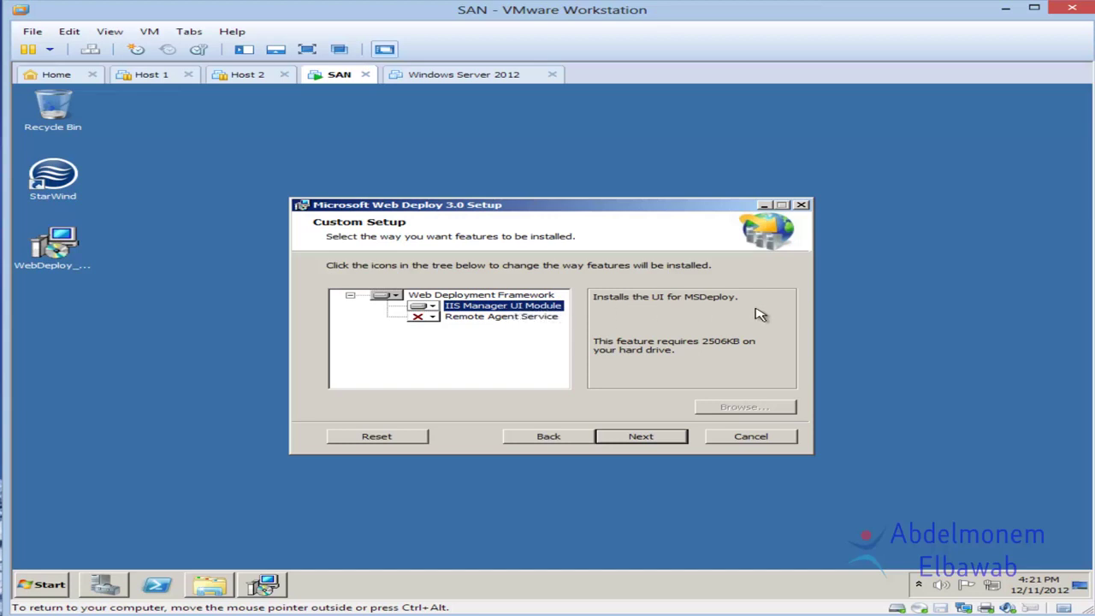
{"action": "left_click", "coordinate": [538, 318]}
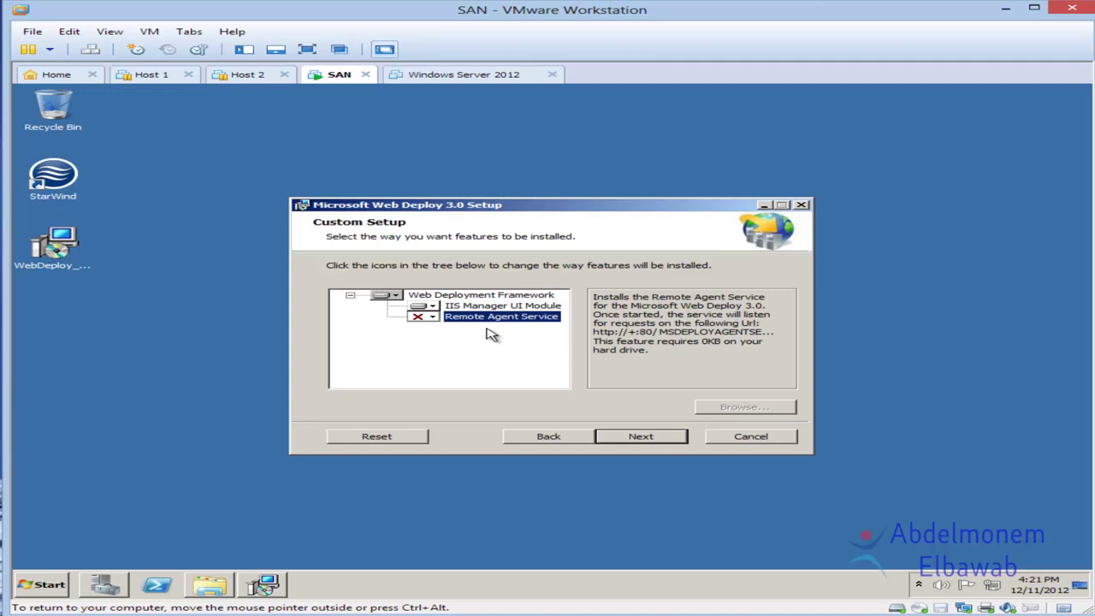
{"action": "left_click", "coordinate": [549, 437]}
Install Microsoft Web Deploy 3.0 with the Typical setup type and finish the wizard
{"action": "left_click", "coordinate": [426, 273]}
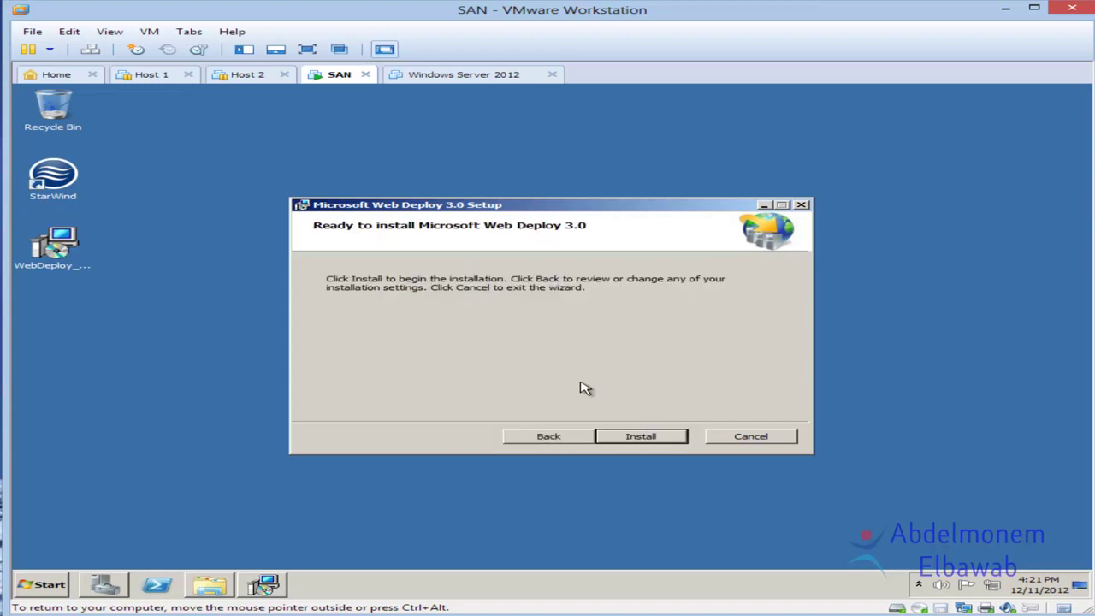
{"action": "left_click", "coordinate": [669, 439]}
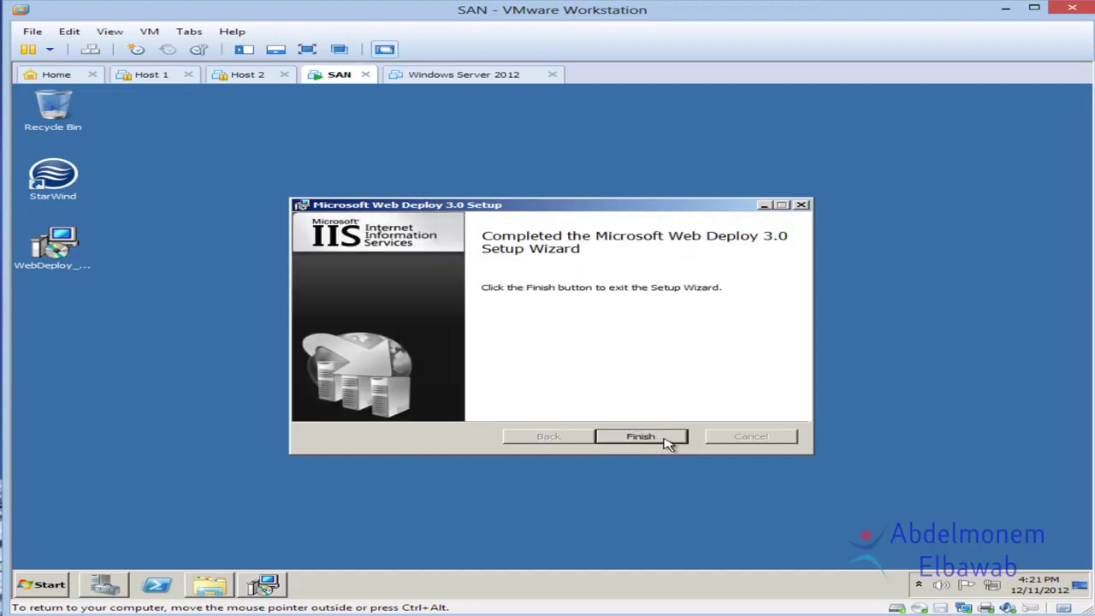
{"action": "left_click", "coordinate": [663, 442]}
Restart Server Manager and open the Internet Information Services Manager under the Web Server (IIS) role
{"action": "left_click", "coordinate": [105, 584]}
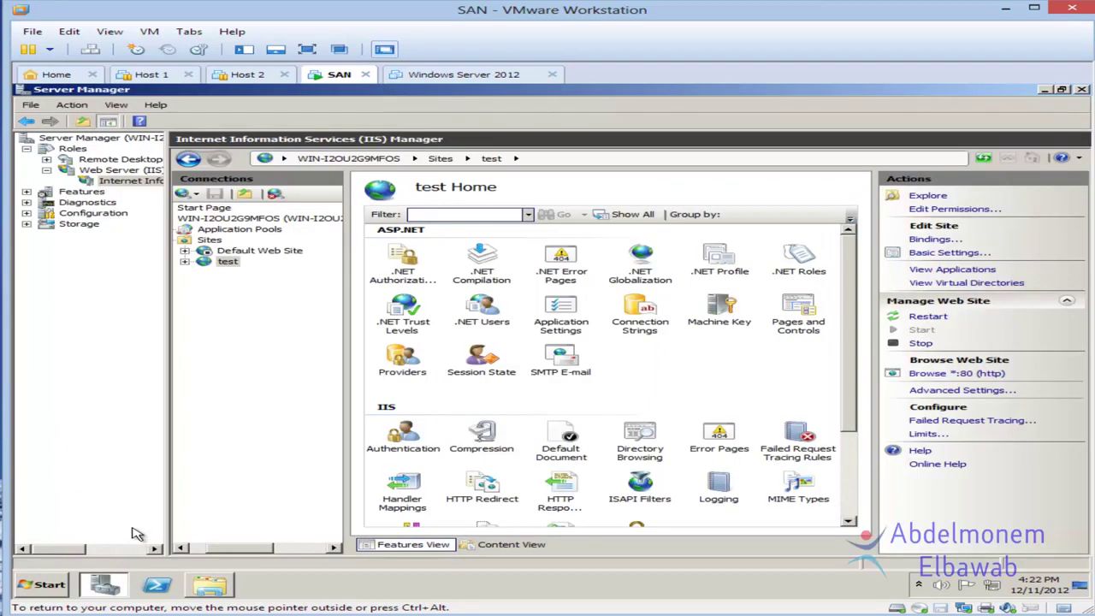
{"action": "left_click", "coordinate": [1081, 90]}
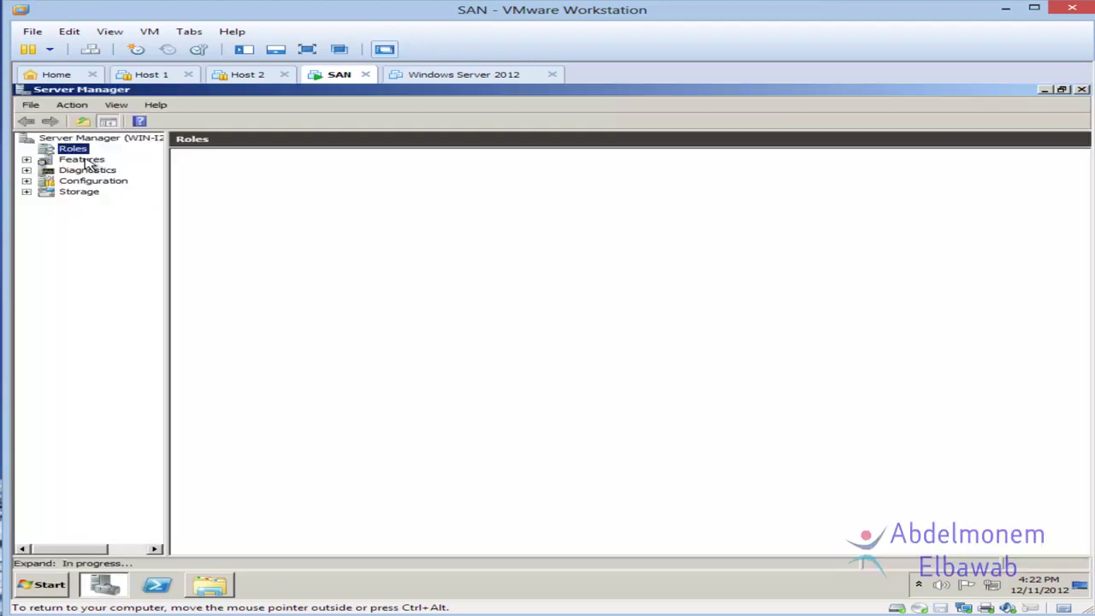
{"action": "left_click", "coordinate": [62, 149]}
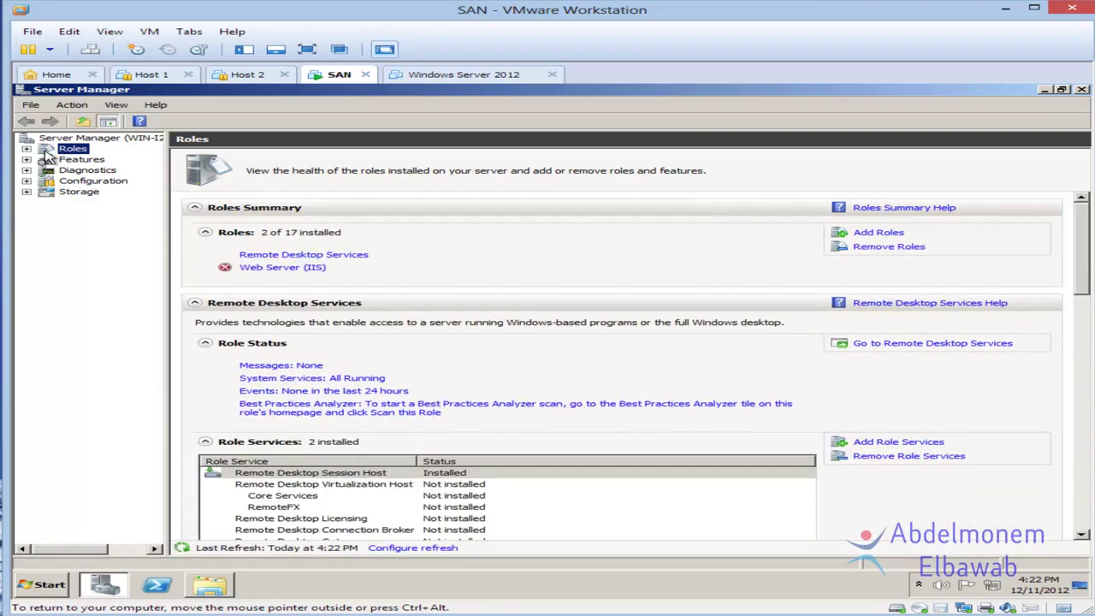
{"action": "left_click", "coordinate": [26, 149]}
{"action": "left_click", "coordinate": [45, 169]}
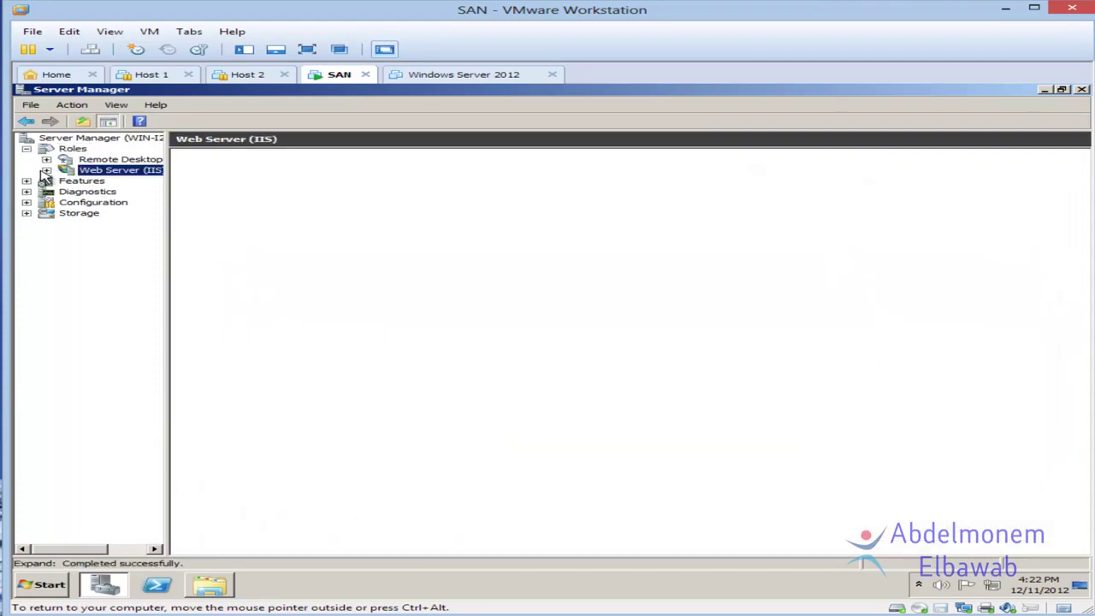
{"action": "left_click", "coordinate": [46, 171]}
{"action": "left_click", "coordinate": [86, 182]}
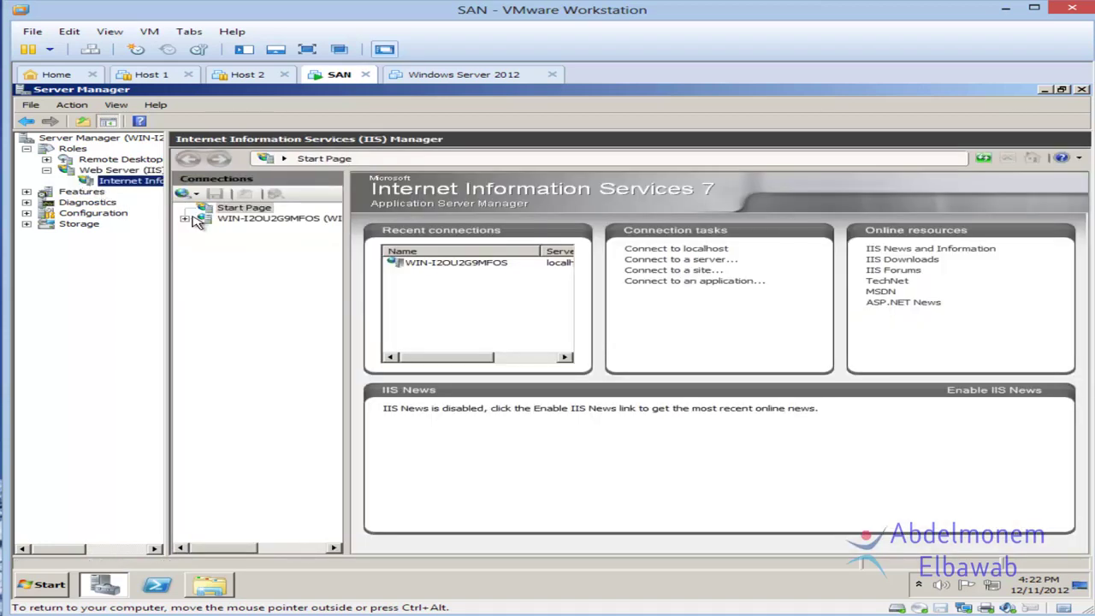
Expand the server connection, view its Deploy actions, and start exporting an application package from the test site
{"action": "left_click", "coordinate": [184, 218]}
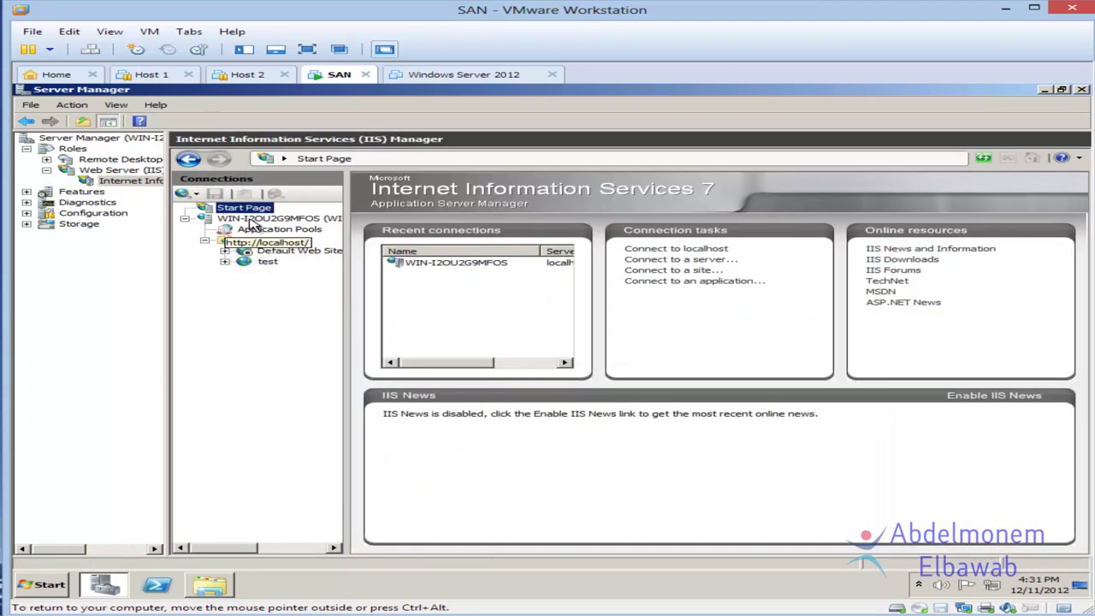
{"action": "left_click", "coordinate": [248, 219]}
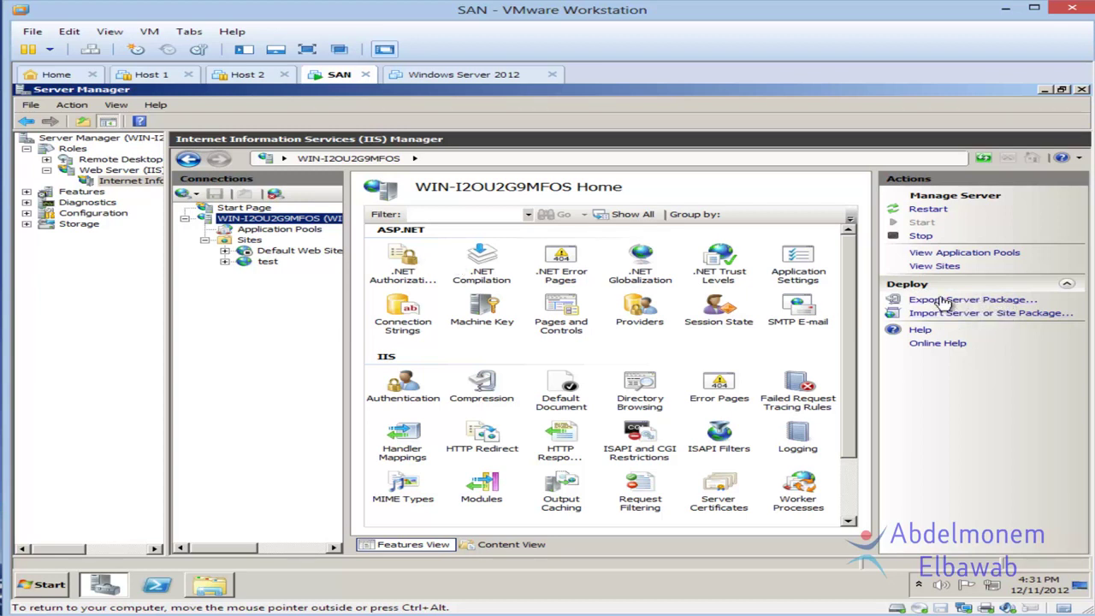
{"action": "left_click", "coordinate": [250, 265]}
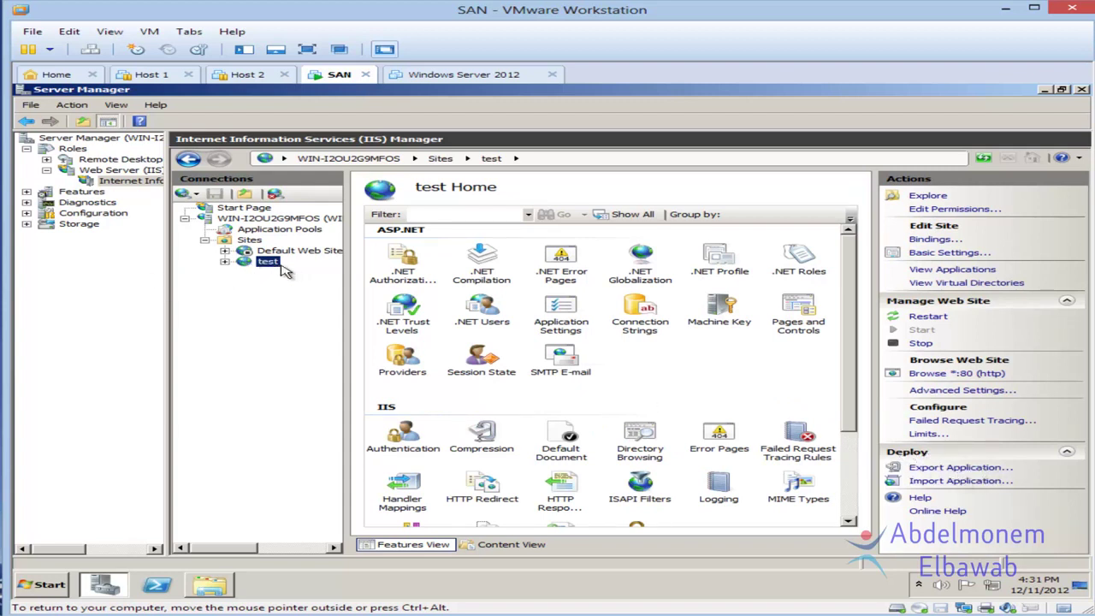
{"action": "left_click", "coordinate": [956, 468]}
{"action": "left_click_drag", "start_coordinate": [629, 197], "coordinate": [573, 205]}
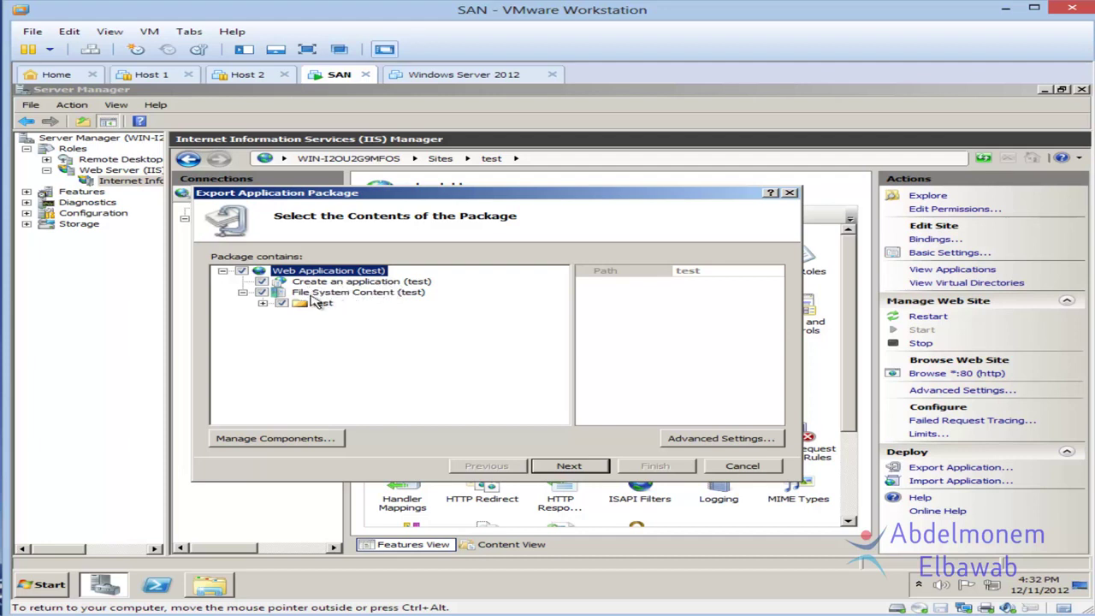
Examine the test folder's files and the provider list in the package's Manage Components dialog without changing anything
{"action": "left_click", "coordinate": [261, 303]}
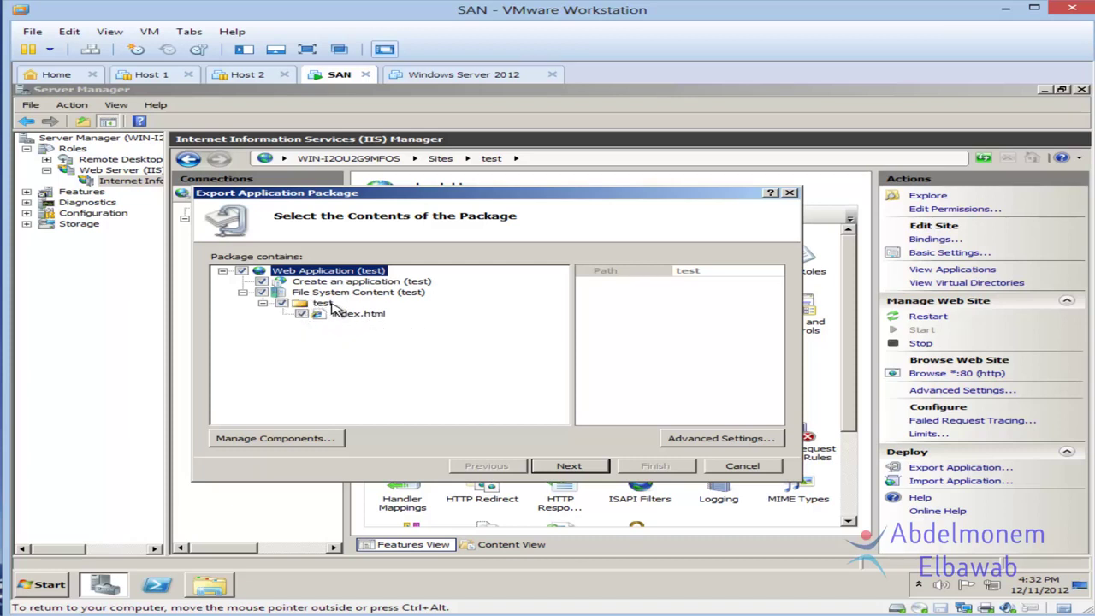
{"action": "left_click", "coordinate": [262, 303]}
{"action": "left_click", "coordinate": [295, 439]}
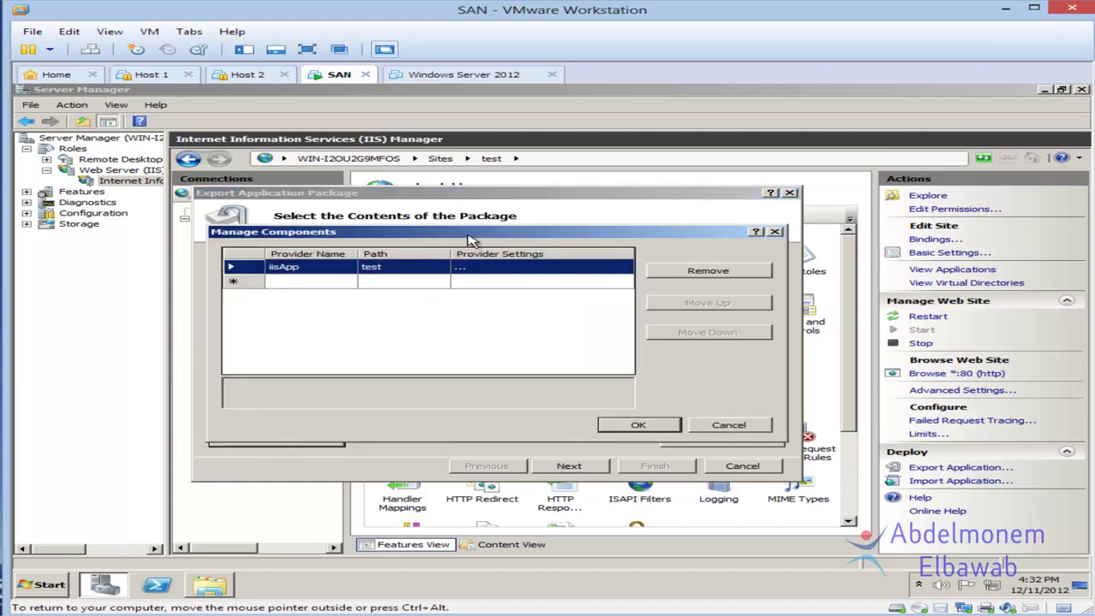
{"action": "left_click_drag", "start_coordinate": [480, 242], "coordinate": [366, 300]}
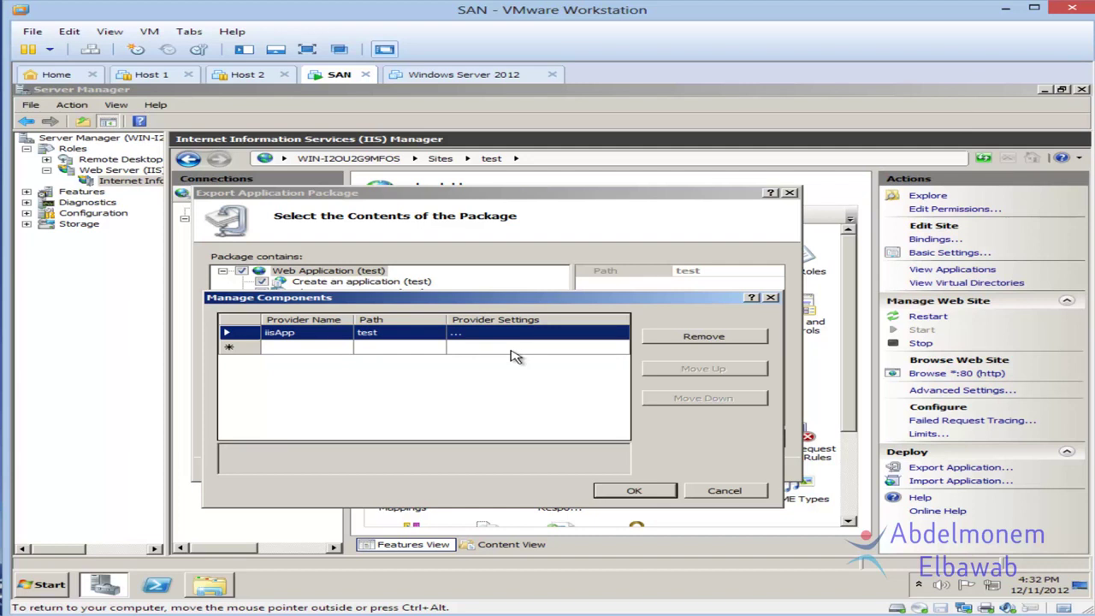
{"action": "left_click", "coordinate": [731, 491]}
Examine the export package's advanced and synchronization options, and cancel without changes
{"action": "left_click", "coordinate": [734, 441]}
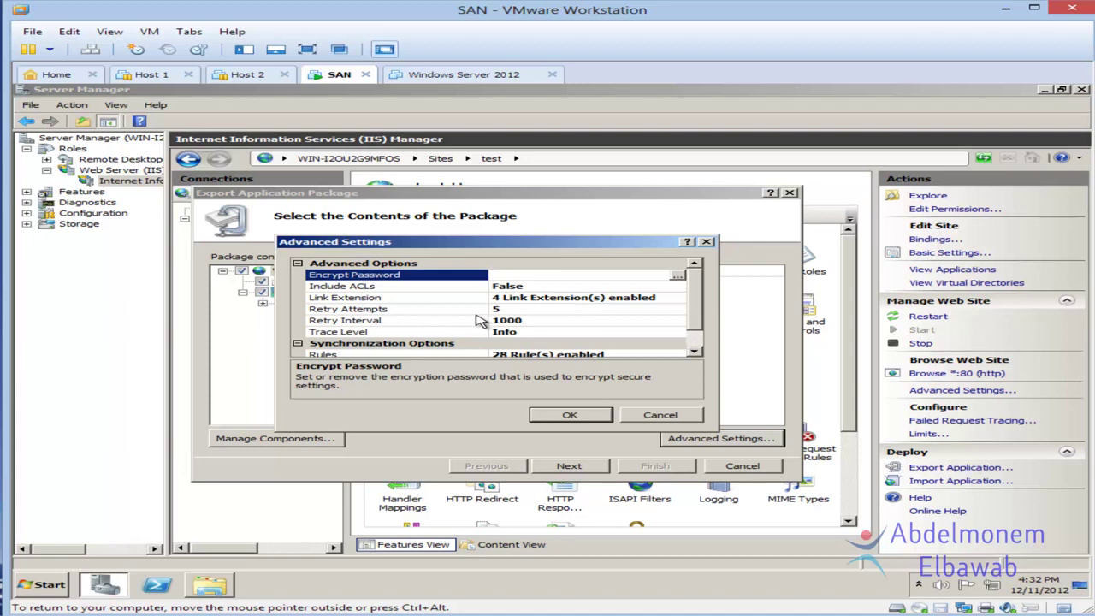
{"action": "scroll", "coordinate": [694, 325], "scroll_direction": "down", "scroll_amount": 1}
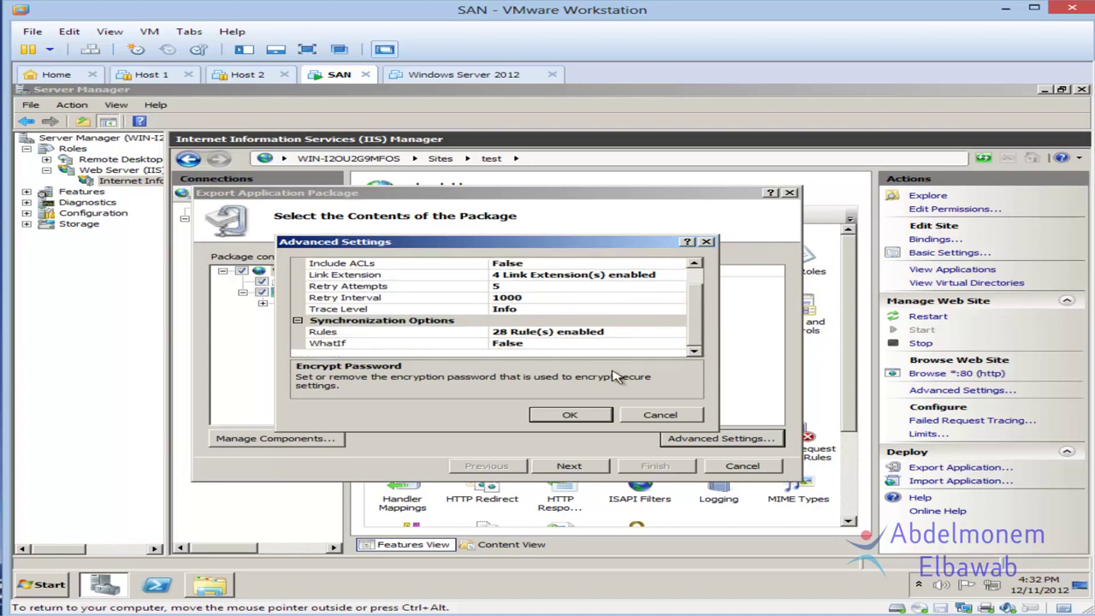
{"action": "left_click", "coordinate": [680, 417]}
Accept the package contents, advance to the package parameters, and expand Parameter 1
{"action": "left_click", "coordinate": [590, 462]}
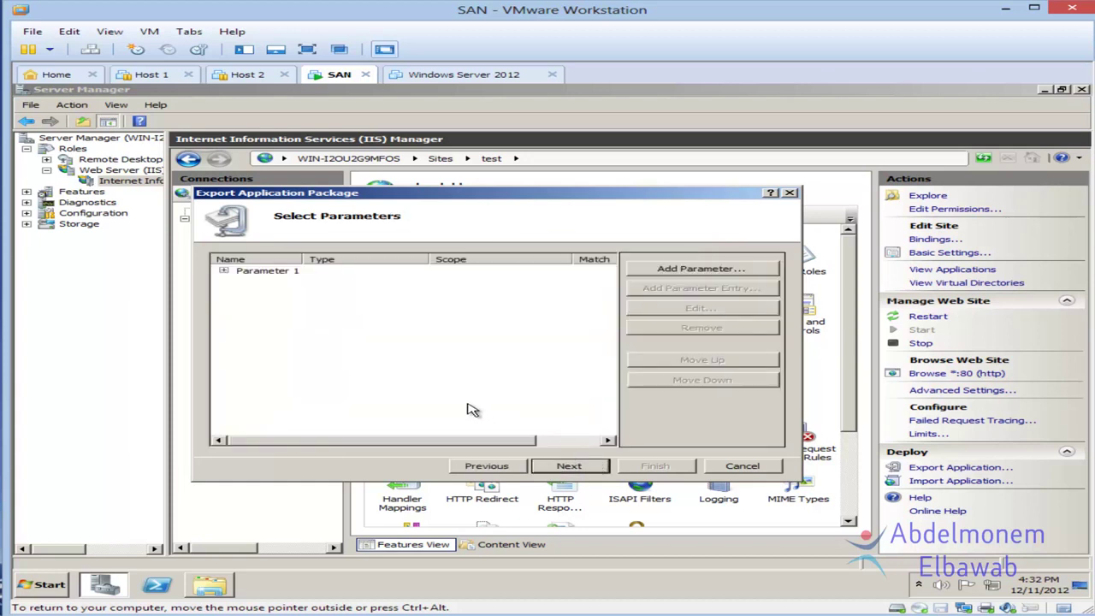
{"action": "left_click", "coordinate": [224, 271]}
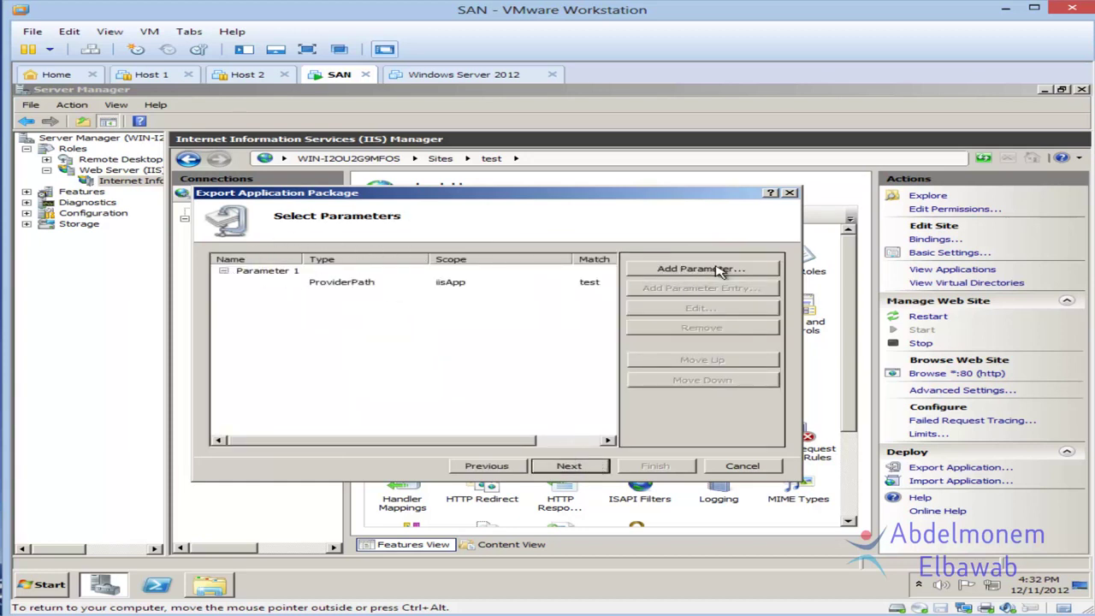
{"action": "left_click", "coordinate": [487, 465]}
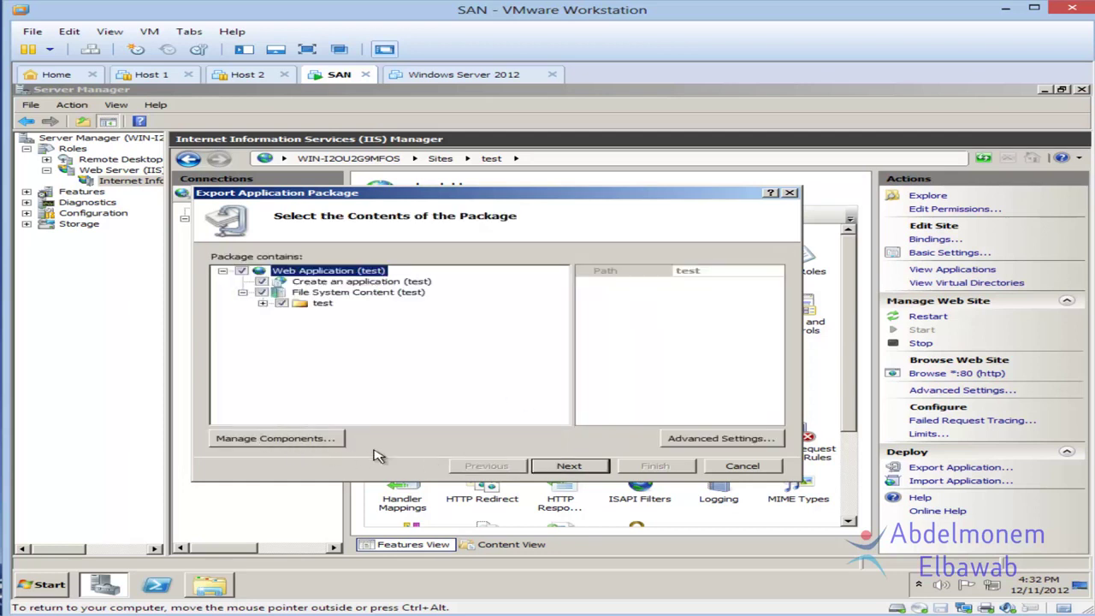
{"action": "left_click", "coordinate": [564, 466]}
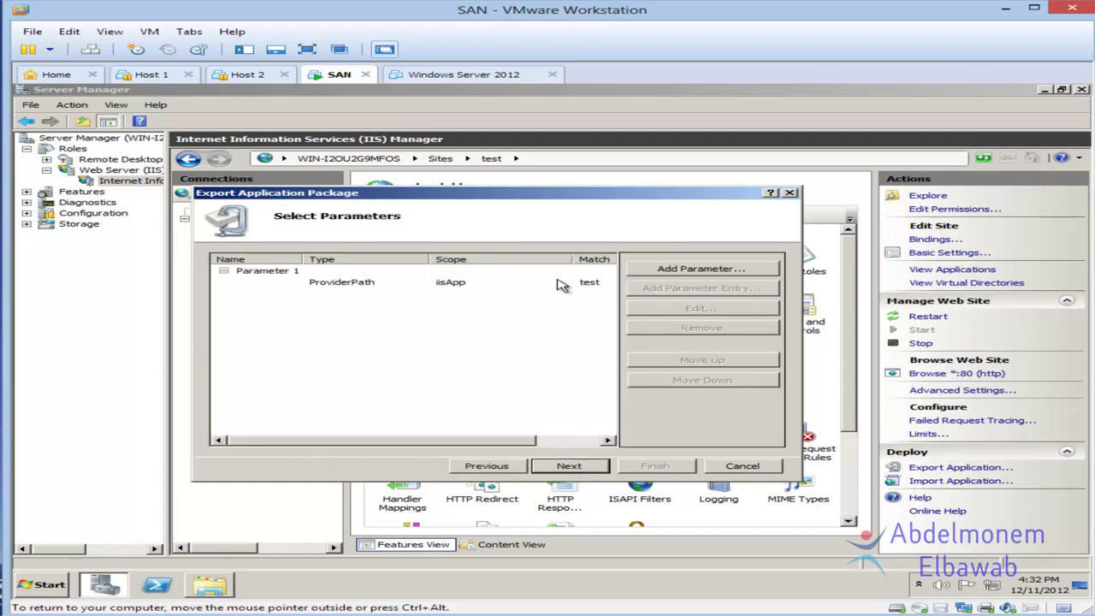
Examine the tag choices and validation types offered for a new package parameter, and cancel without adding one
{"action": "left_click", "coordinate": [702, 269]}
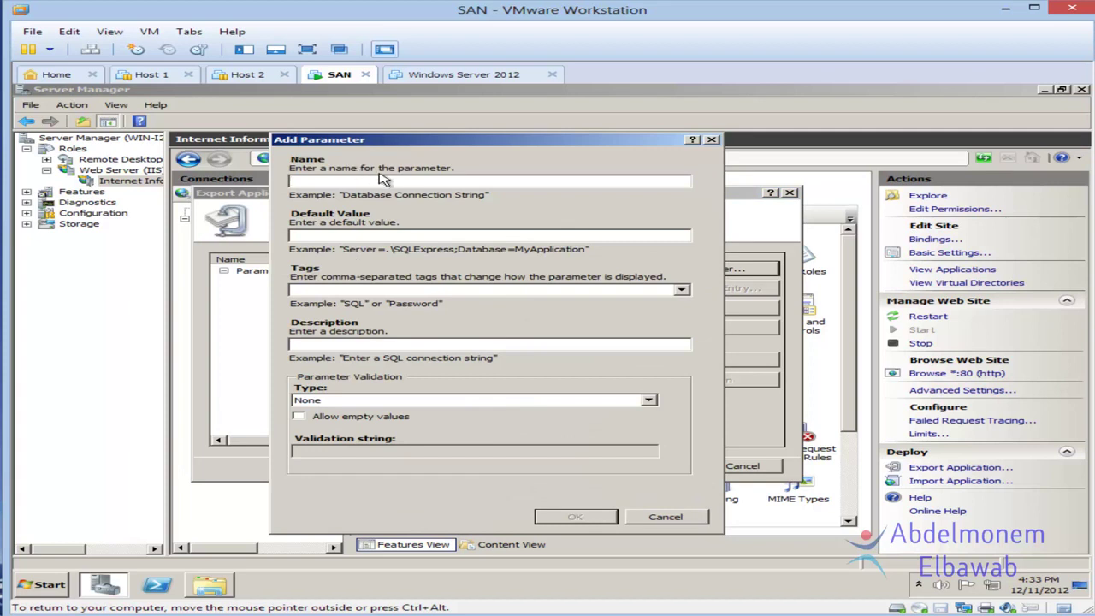
{"action": "left_click_drag", "start_coordinate": [420, 143], "coordinate": [427, 149]}
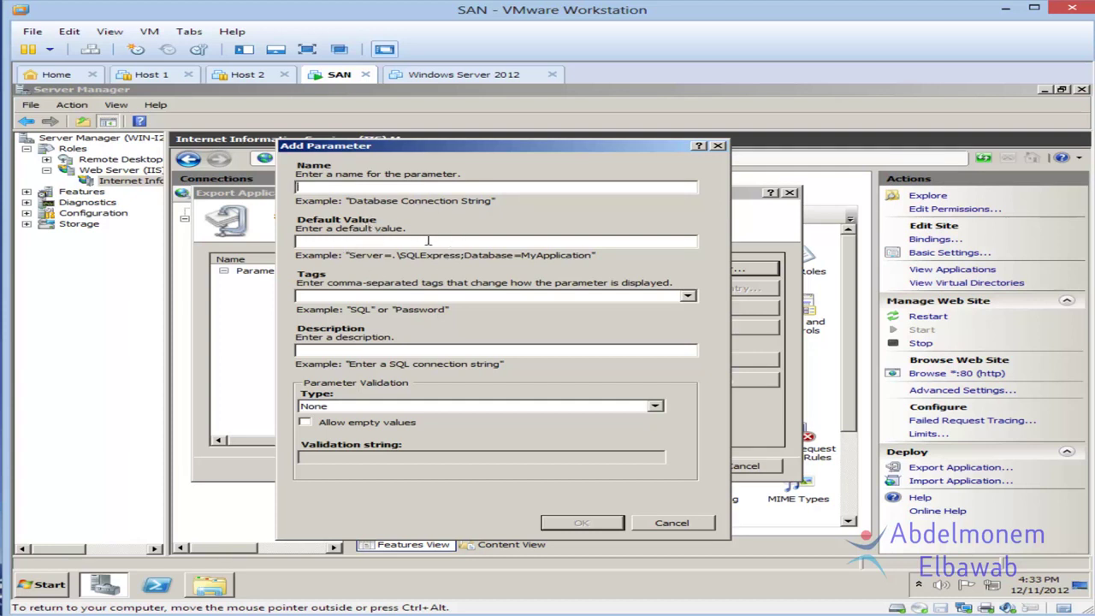
{"action": "left_click", "coordinate": [687, 295]}
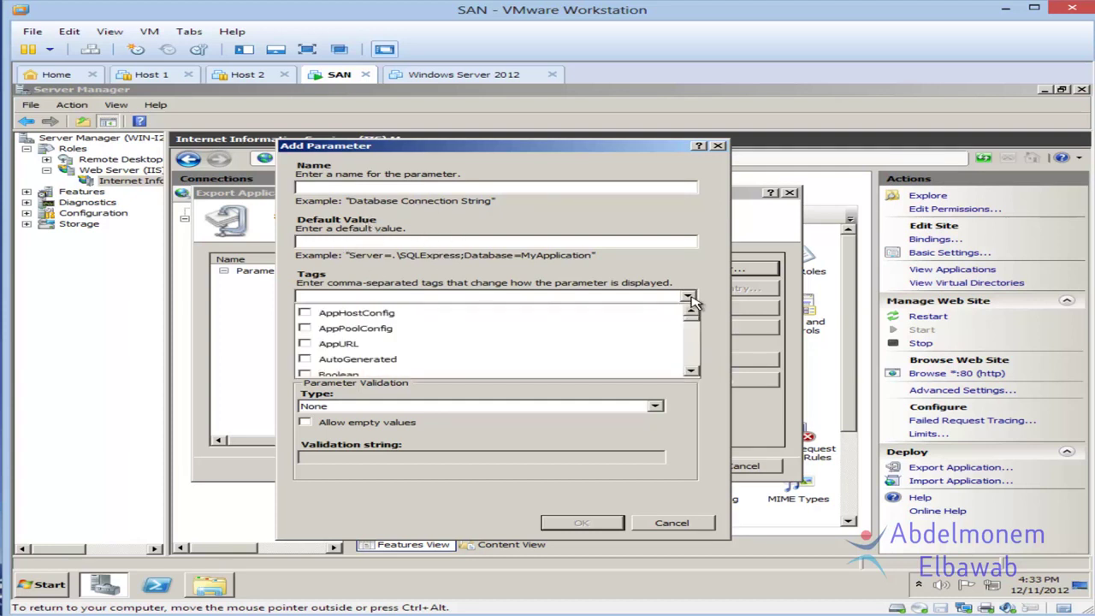
{"action": "left_click", "coordinate": [689, 298]}
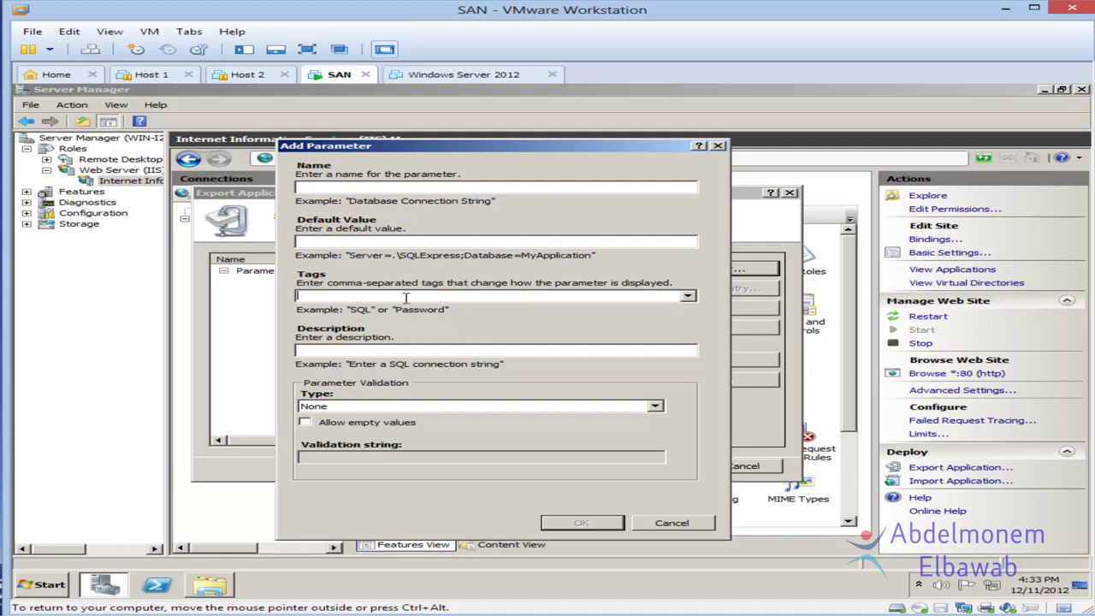
{"action": "left_click", "coordinate": [655, 408]}
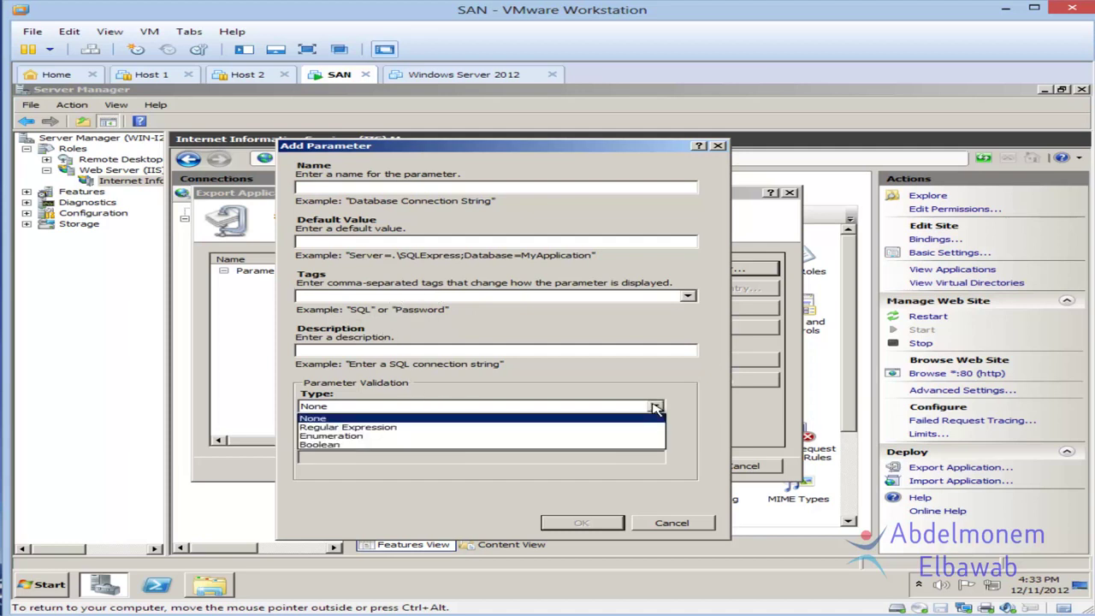
{"action": "left_click", "coordinate": [655, 407]}
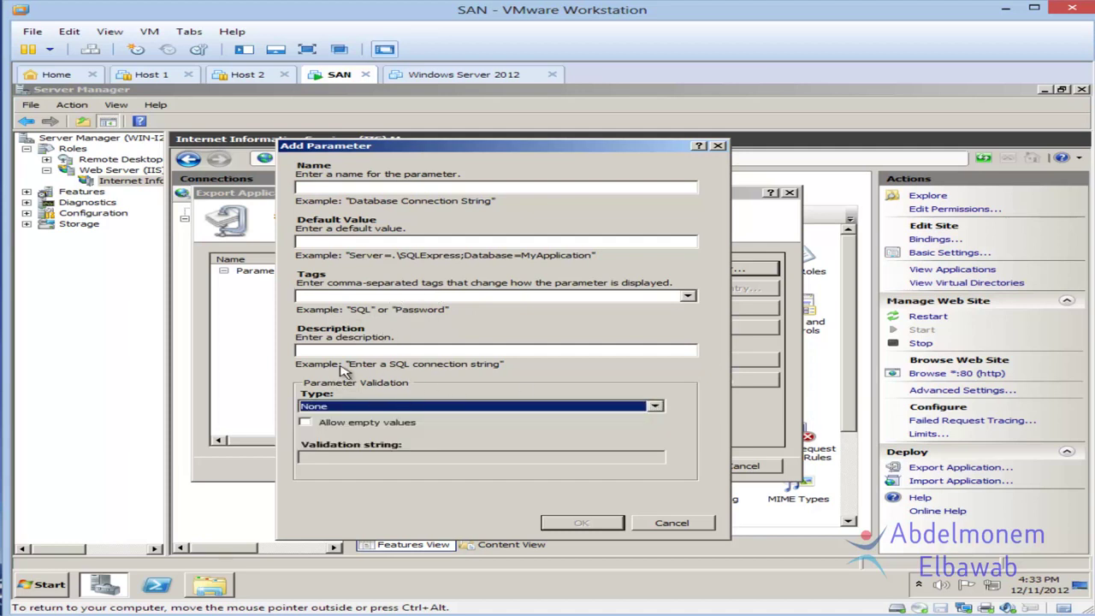
{"action": "left_click", "coordinate": [676, 522]}
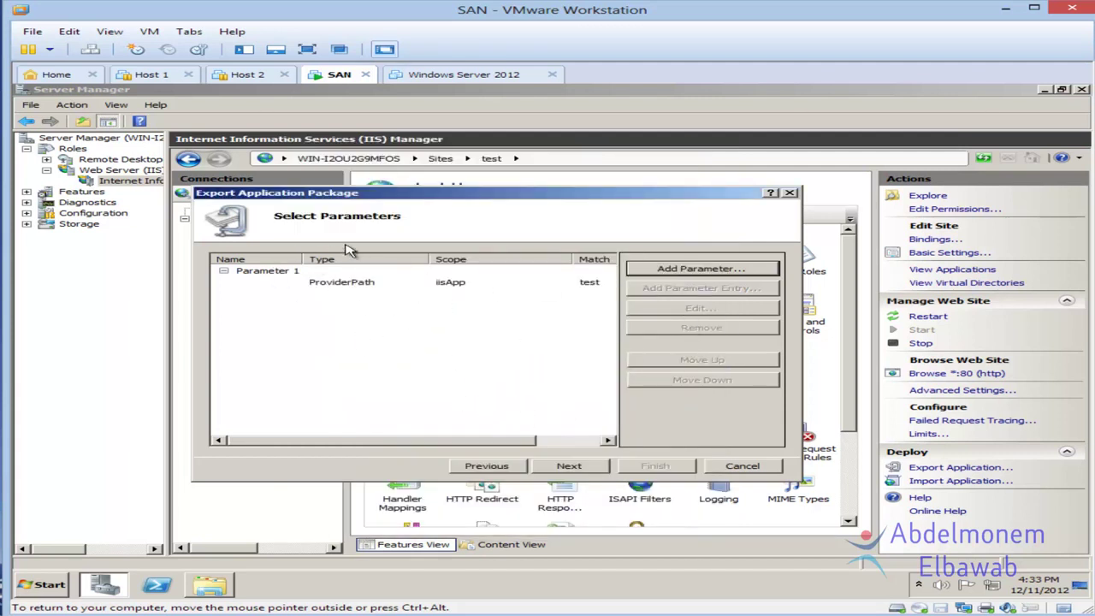
{"action": "left_click", "coordinate": [709, 277]}
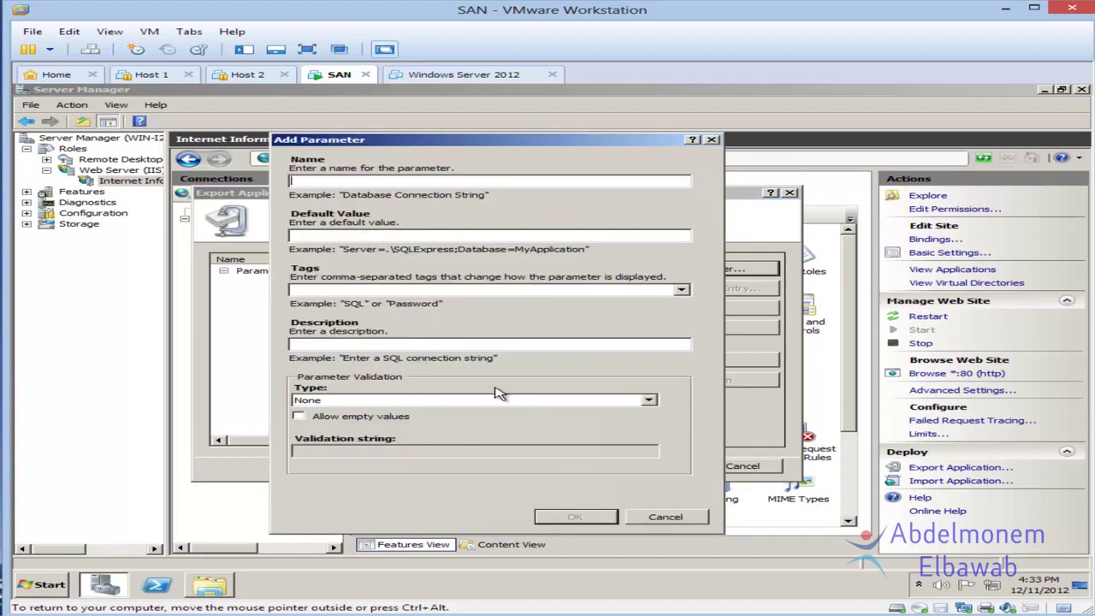
{"action": "left_click", "coordinate": [674, 519]}
Save the export package to the Desktop as 1, review the export details, and finish the wizard
{"action": "left_click", "coordinate": [567, 467]}
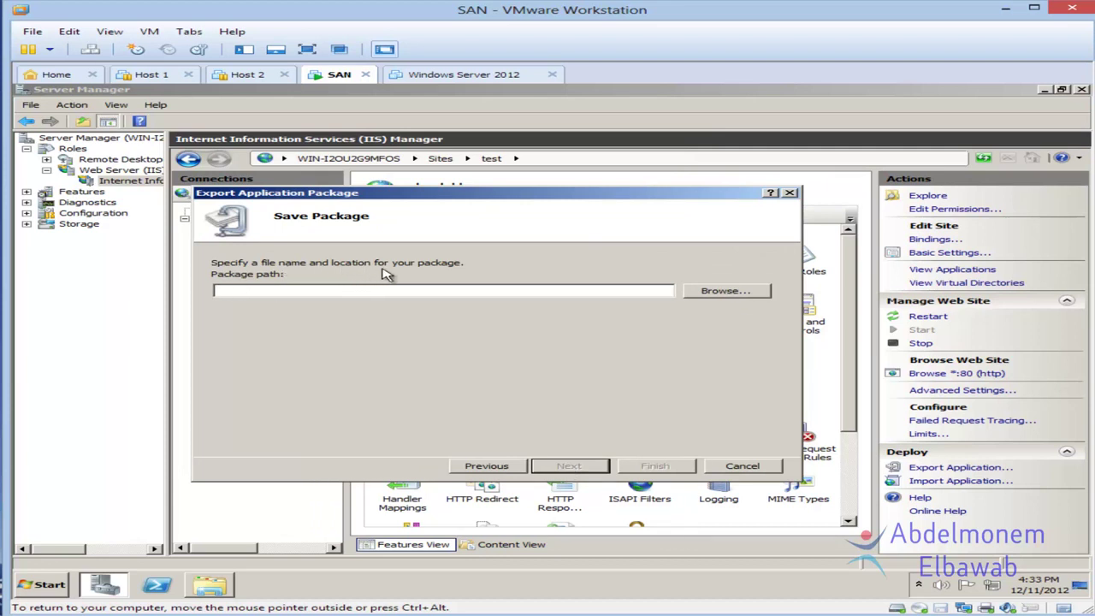
{"action": "left_click", "coordinate": [726, 291]}
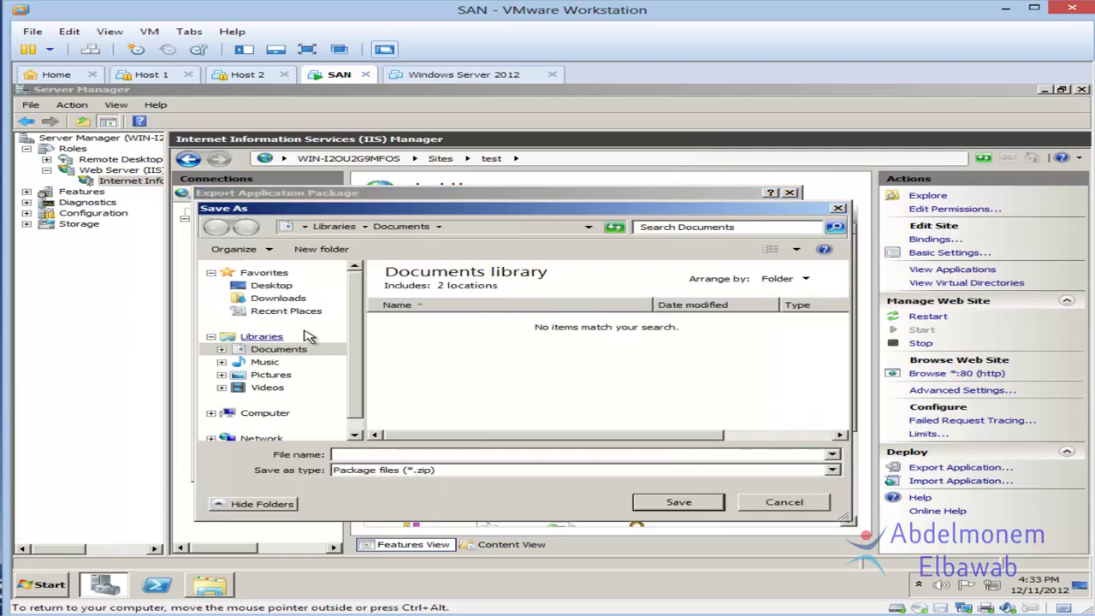
{"action": "left_click", "coordinate": [272, 285]}
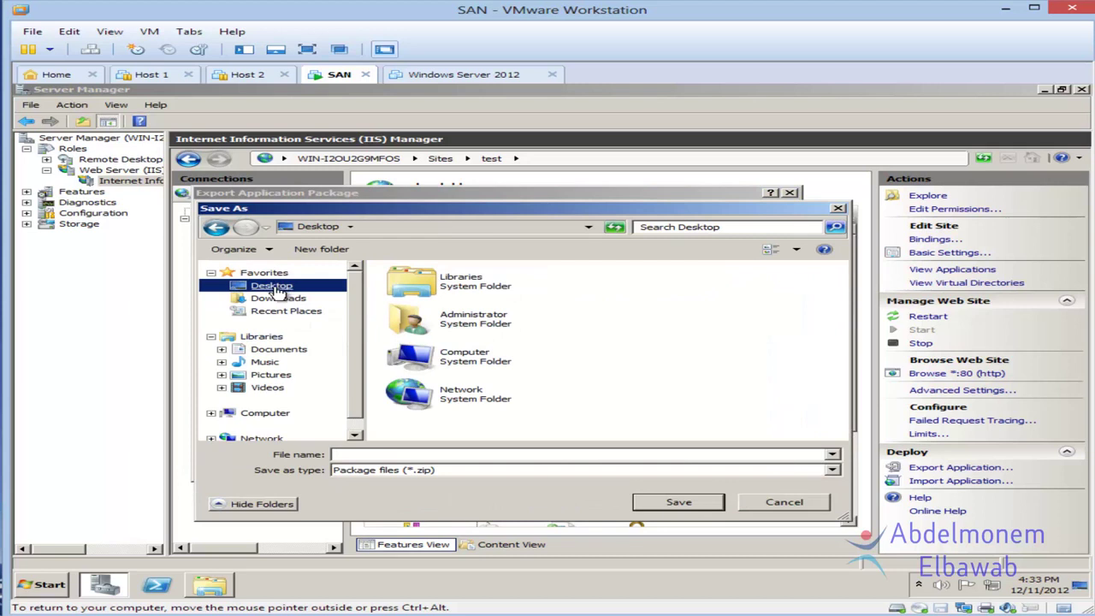
{"action": "left_click", "coordinate": [440, 454]}
{"action": "type", "text": "1"}
{"action": "left_click", "coordinate": [675, 502]}
{"action": "left_click", "coordinate": [570, 466]}
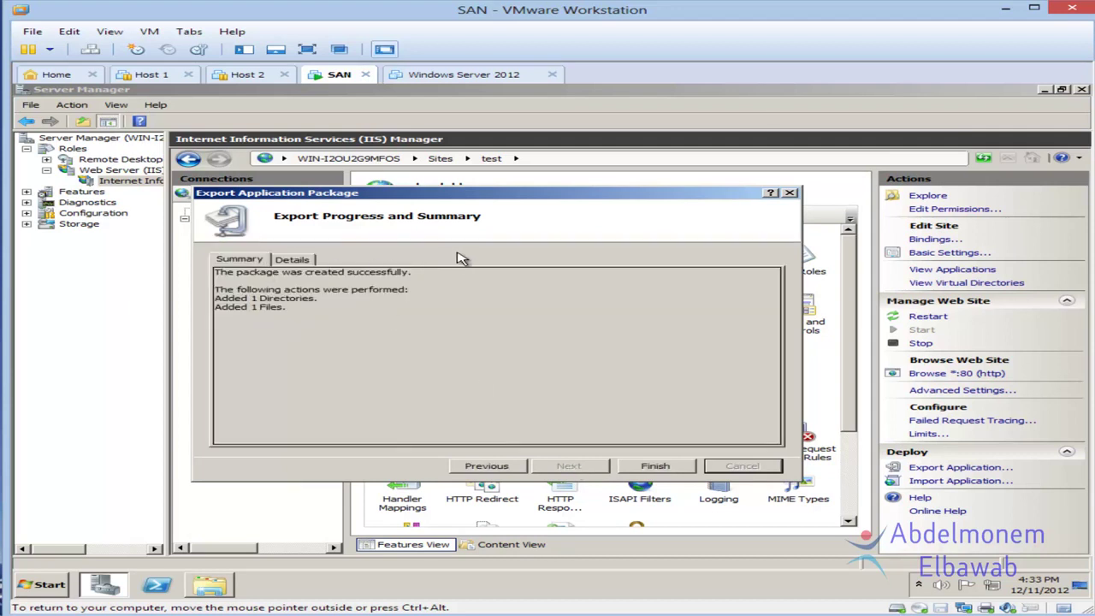
{"action": "left_click", "coordinate": [301, 260]}
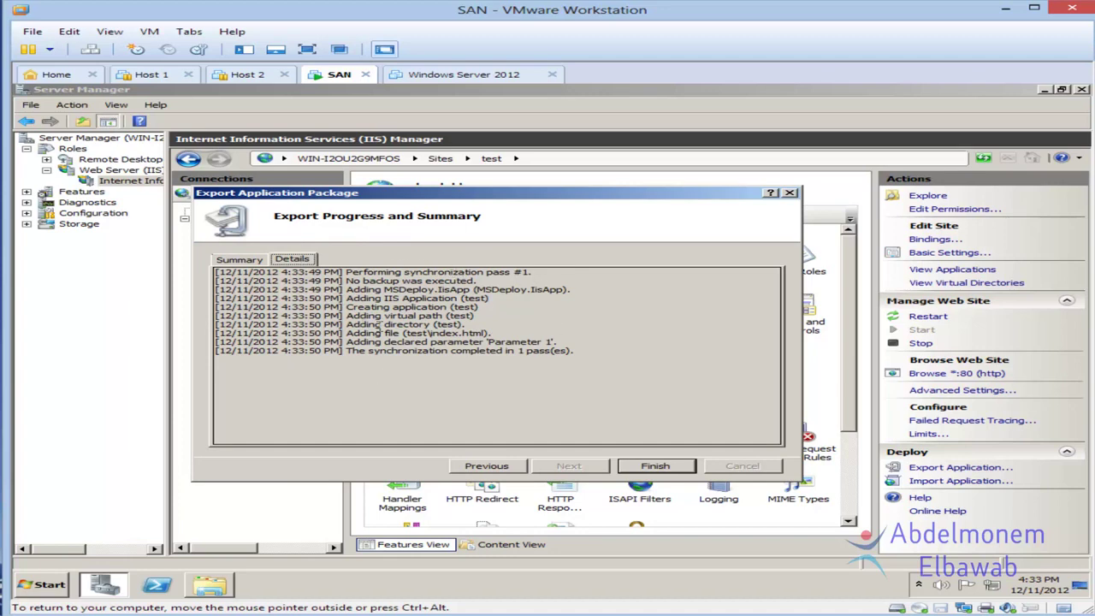
{"action": "left_click", "coordinate": [654, 466]}
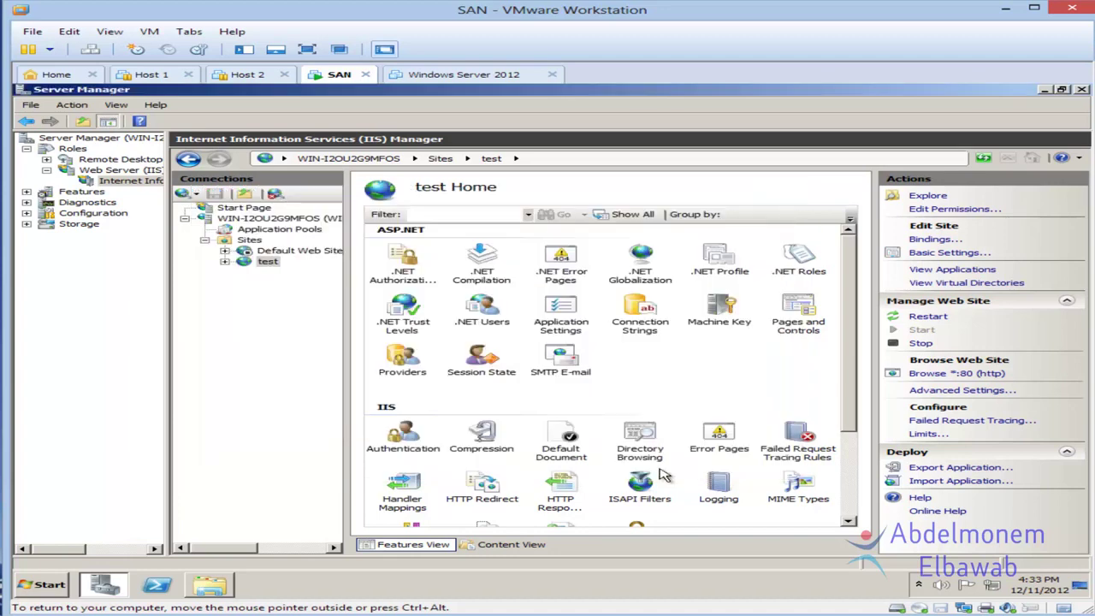
Minimize Server Manager and locate the WebDeploy installer and package 1 on the destination server's desktop
{"action": "left_click", "coordinate": [1045, 90]}
{"action": "left_click", "coordinate": [47, 321]}
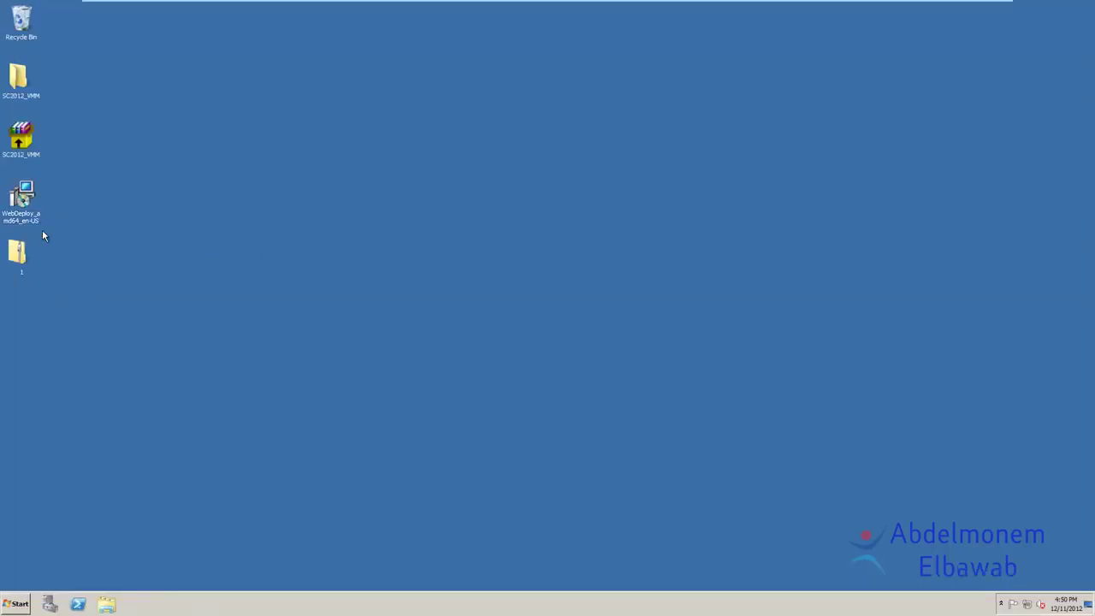
{"action": "mouse_move", "coordinate": [150, 1]}
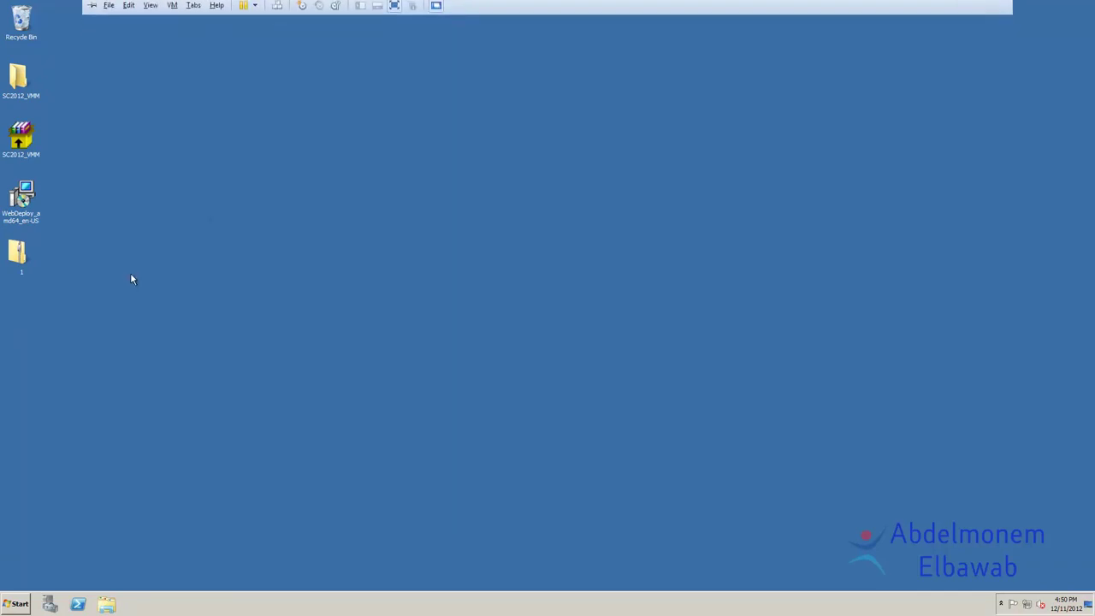
{"action": "left_click", "coordinate": [35, 207]}
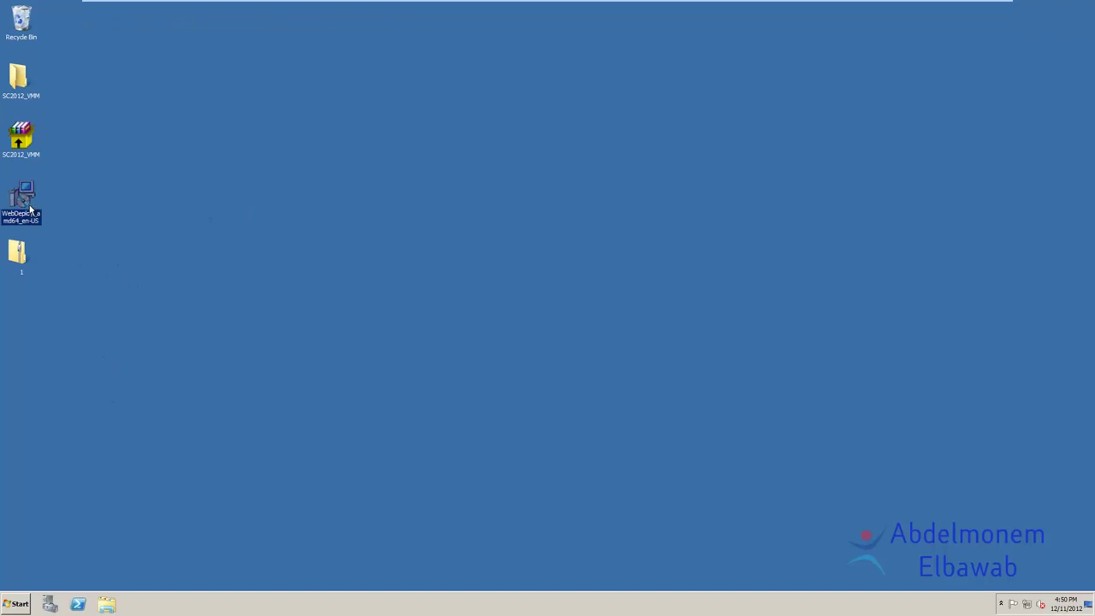
{"action": "left_click", "coordinate": [17, 261]}
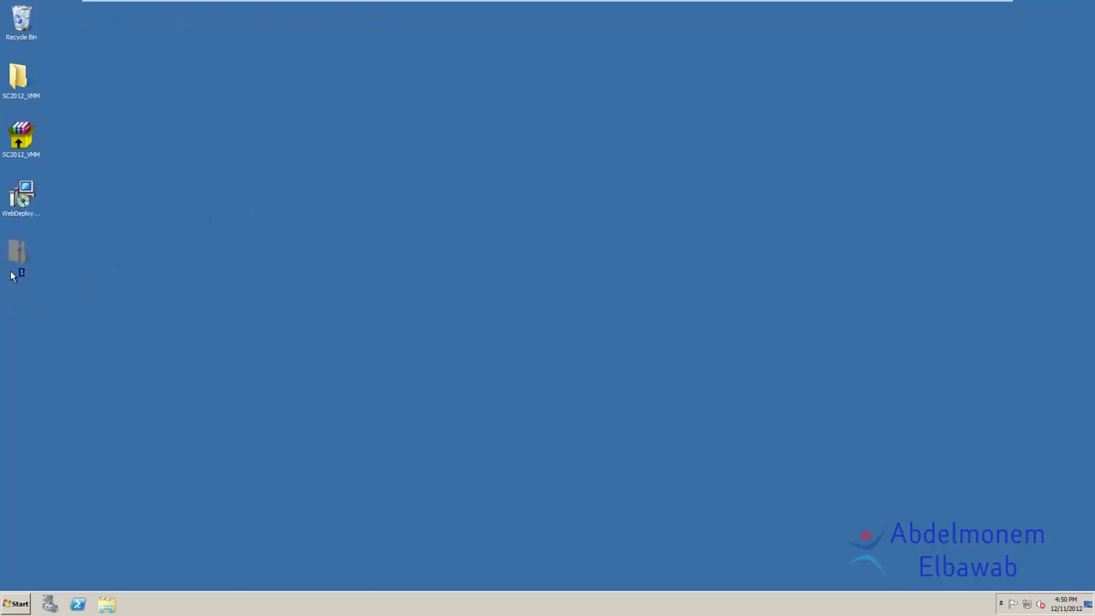
Open Server Manager on HOST1 and select the Default Web Site in IIS Manager under the Web Server (IIS) role
{"action": "left_click", "coordinate": [50, 604]}
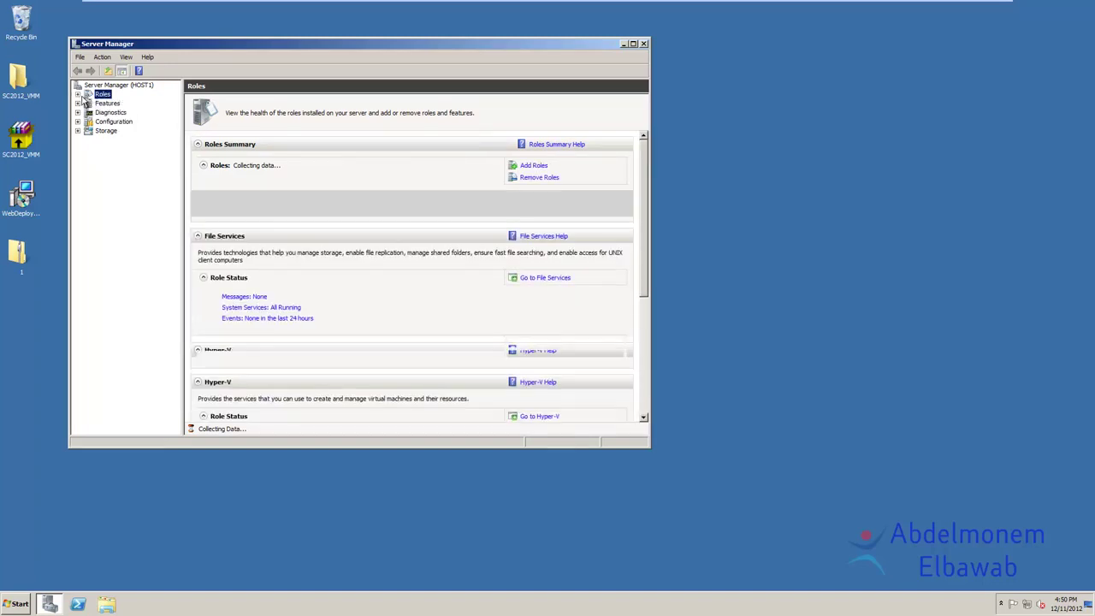
{"action": "left_click", "coordinate": [100, 122]}
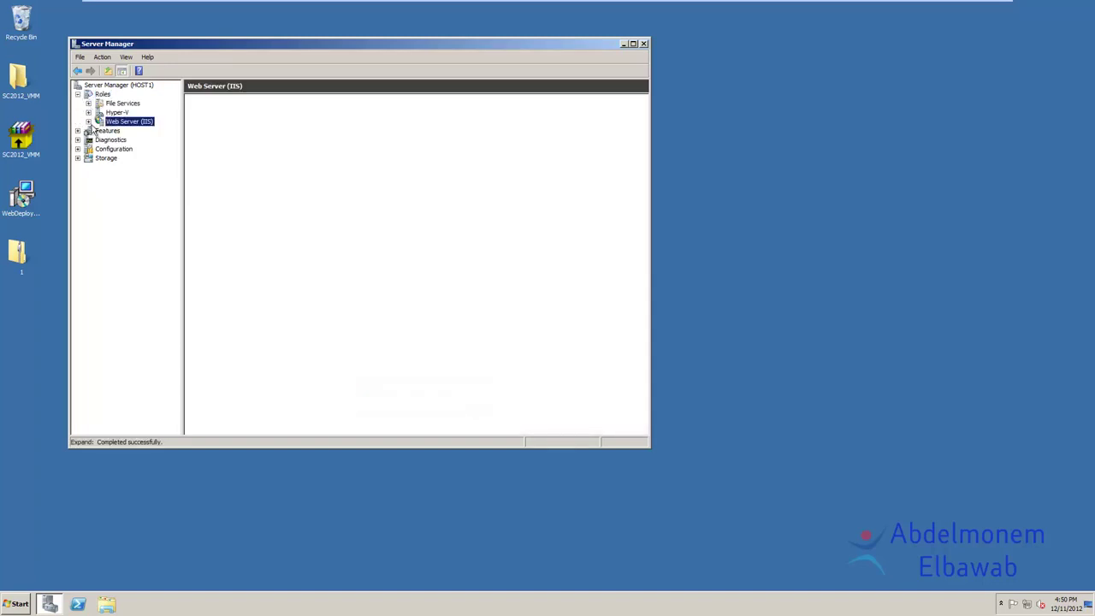
{"action": "left_click", "coordinate": [88, 122]}
{"action": "left_click", "coordinate": [120, 131]}
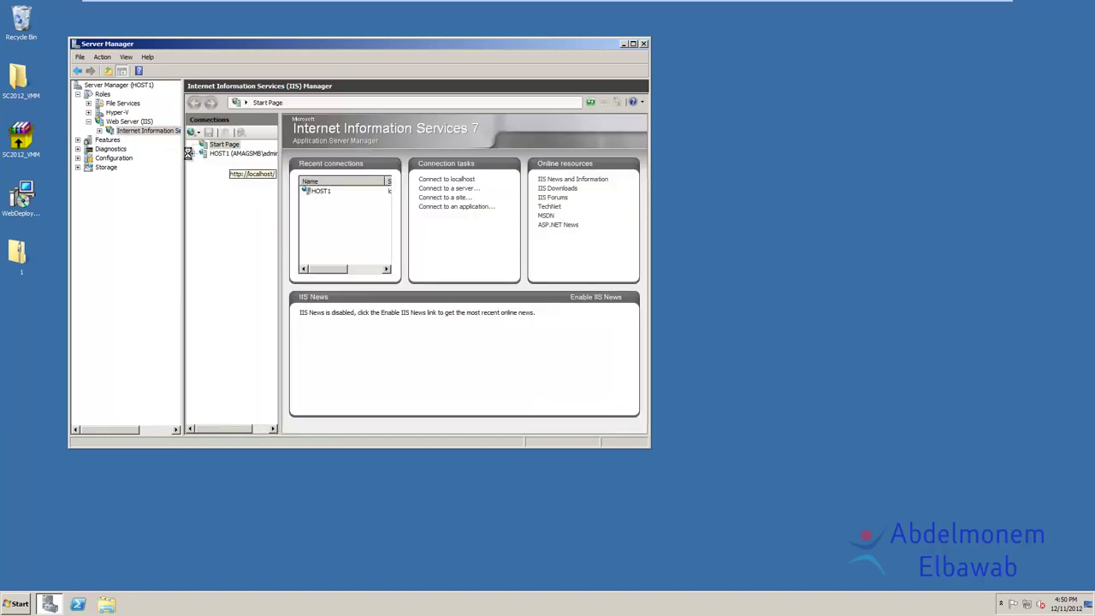
{"action": "left_click", "coordinate": [192, 153]}
{"action": "double_click", "coordinate": [215, 172]}
{"action": "left_click", "coordinate": [241, 181]}
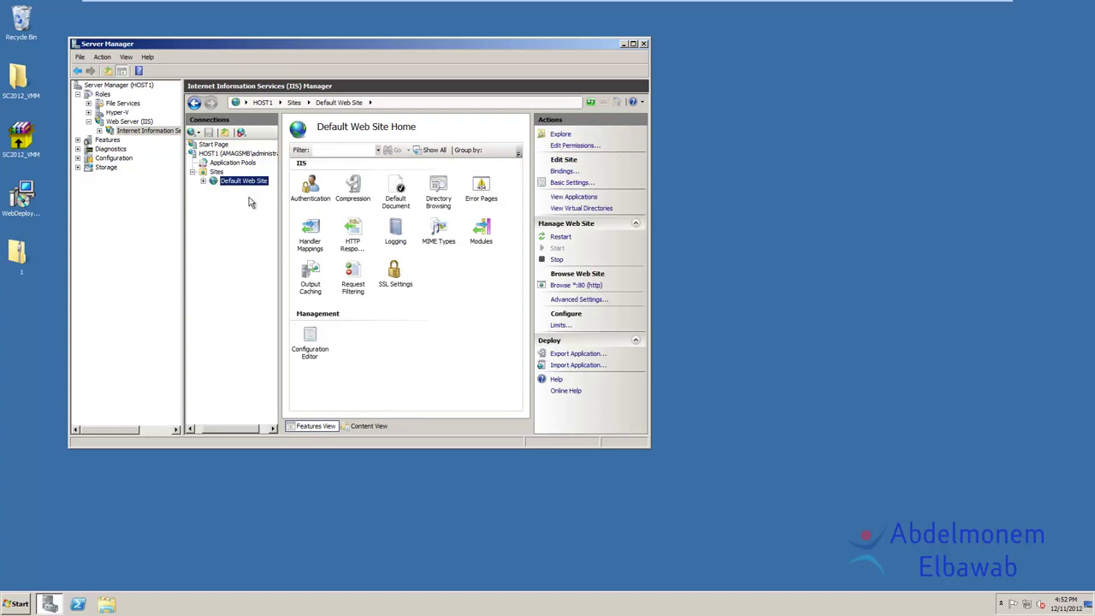
Start an application import into the Default Web Site, choose 1.zip from the Desktop, and advance to the package contents
{"action": "left_click", "coordinate": [585, 366]}
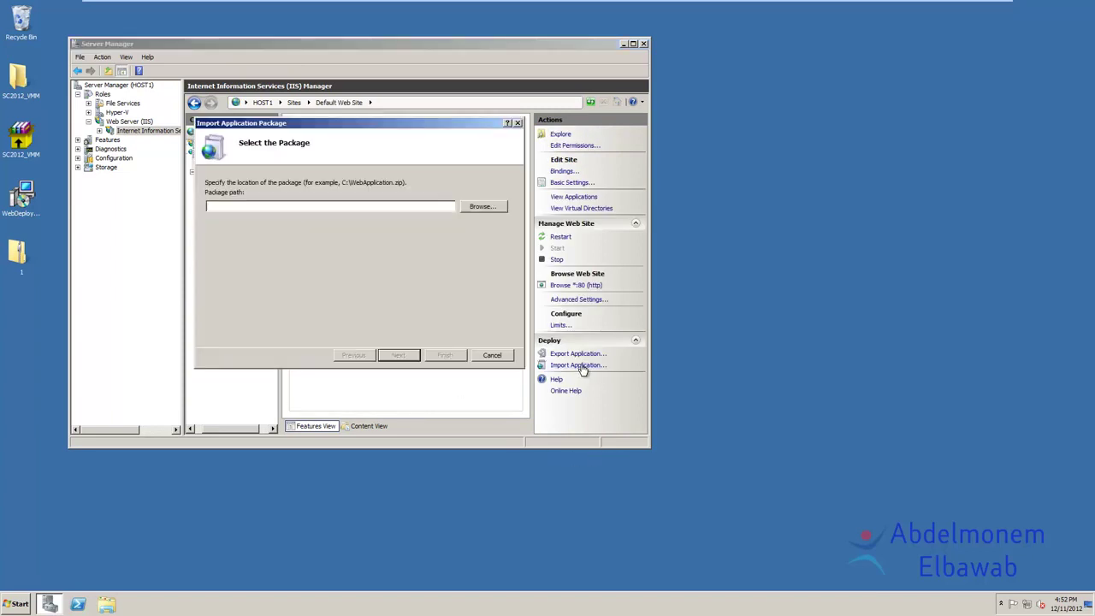
{"action": "left_click", "coordinate": [480, 207]}
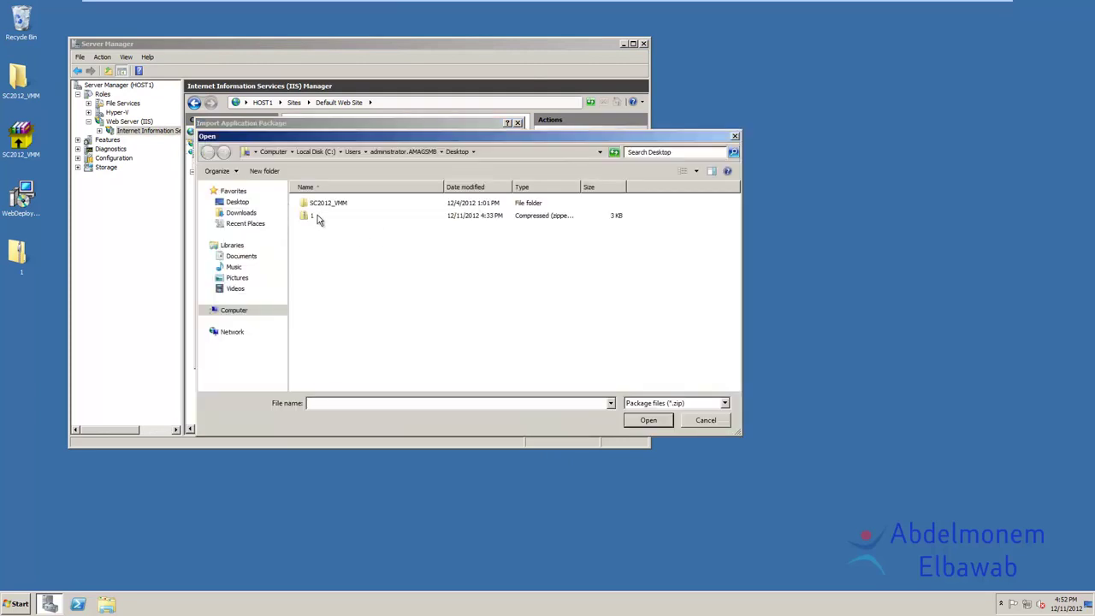
{"action": "left_click", "coordinate": [309, 217]}
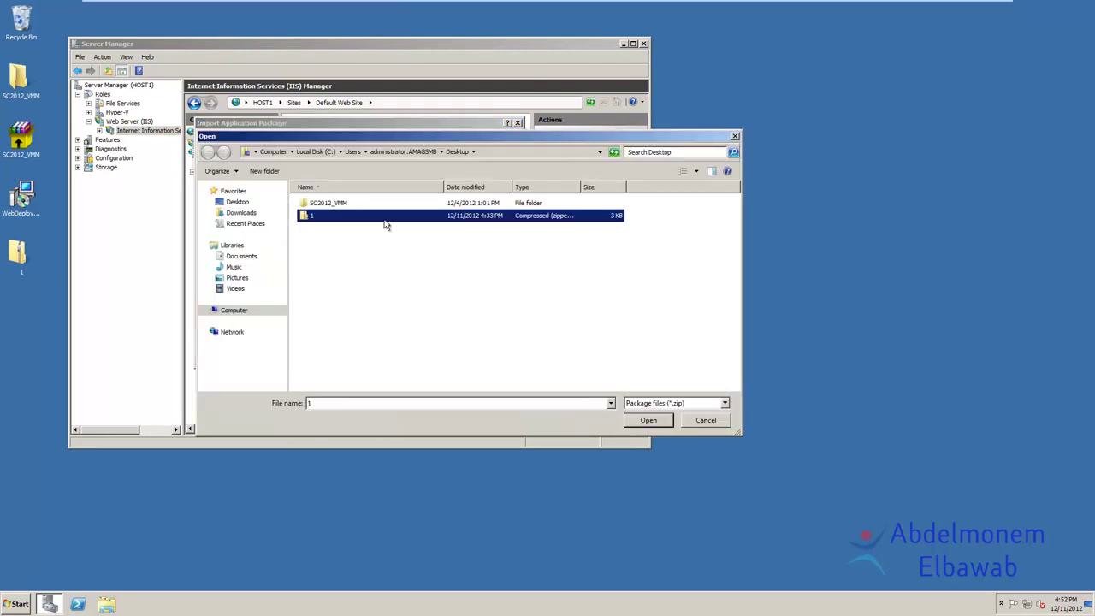
{"action": "left_click", "coordinate": [649, 420]}
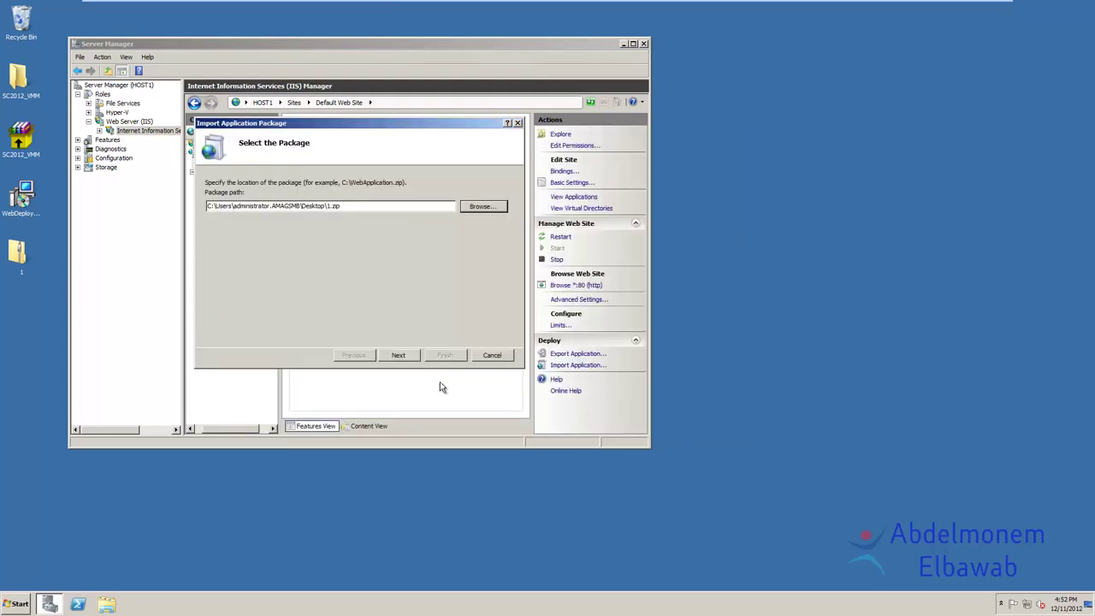
{"action": "left_click", "coordinate": [396, 355]}
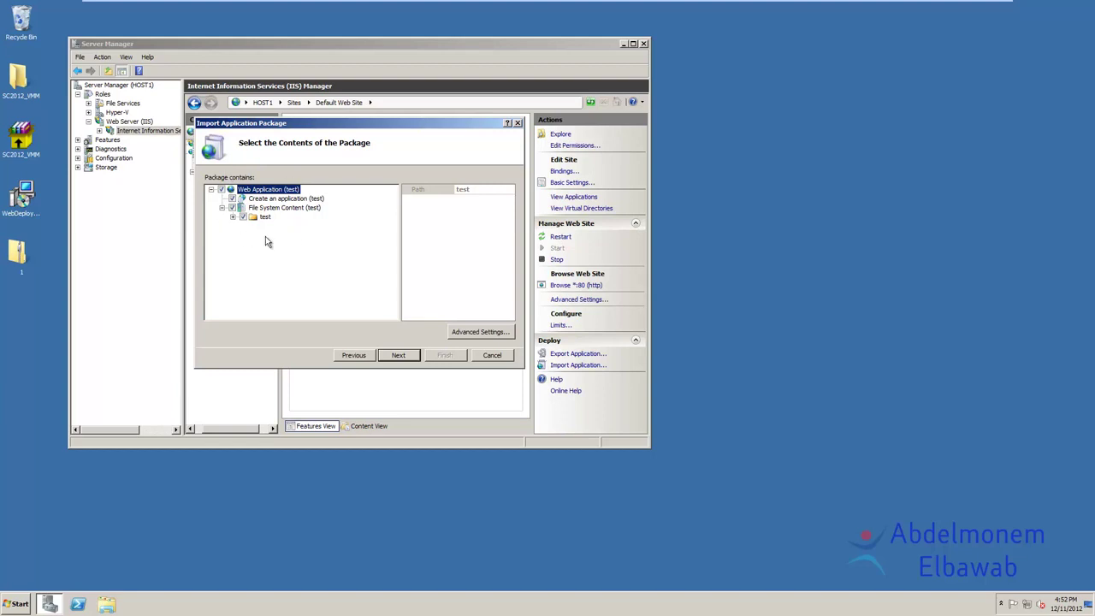
Examine the import package's test folder and advanced settings, and cancel without changes
{"action": "left_click", "coordinate": [232, 217]}
{"action": "left_click", "coordinate": [233, 217]}
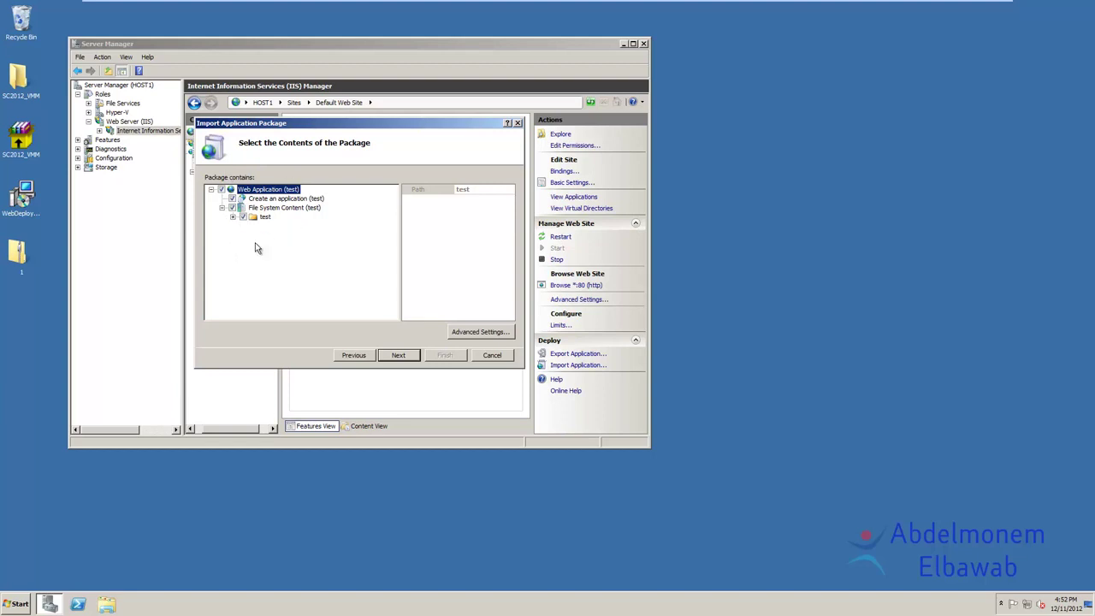
{"action": "left_click", "coordinate": [480, 331]}
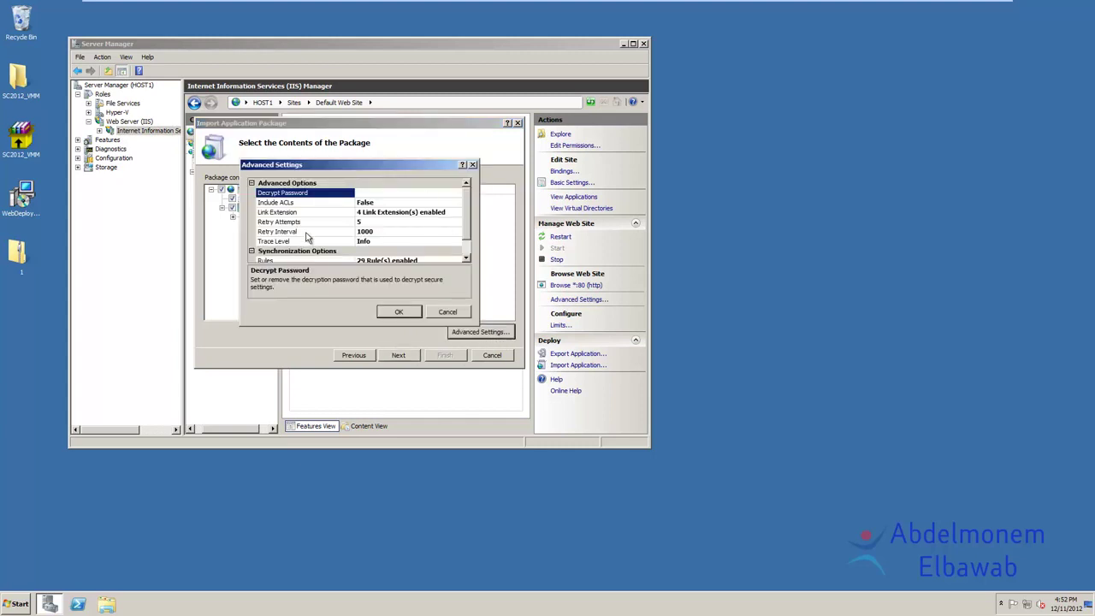
{"action": "mouse_move", "coordinate": [468, 224]}
{"action": "left_mouse_down"}
{"action": "mouse_move", "coordinate": [464, 254]}
{"action": "mouse_move", "coordinate": [470, 216]}
{"action": "left_mouse_up"}
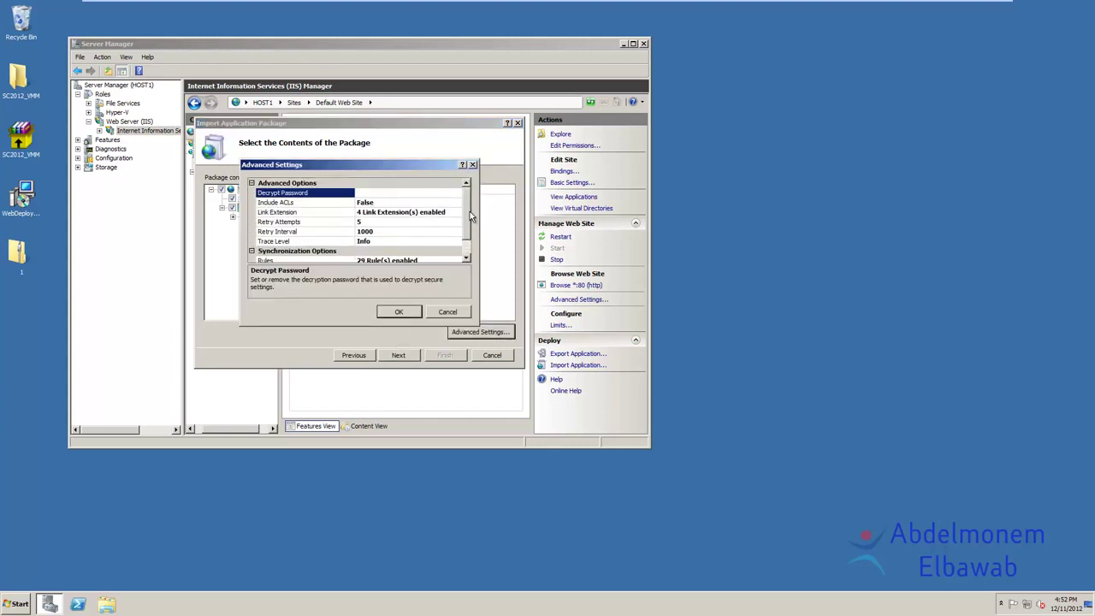
{"action": "left_click", "coordinate": [455, 315]}
Install the package with all contents at the application path Default Web Site/test, review the details, and finish the import
{"action": "left_click", "coordinate": [402, 357]}
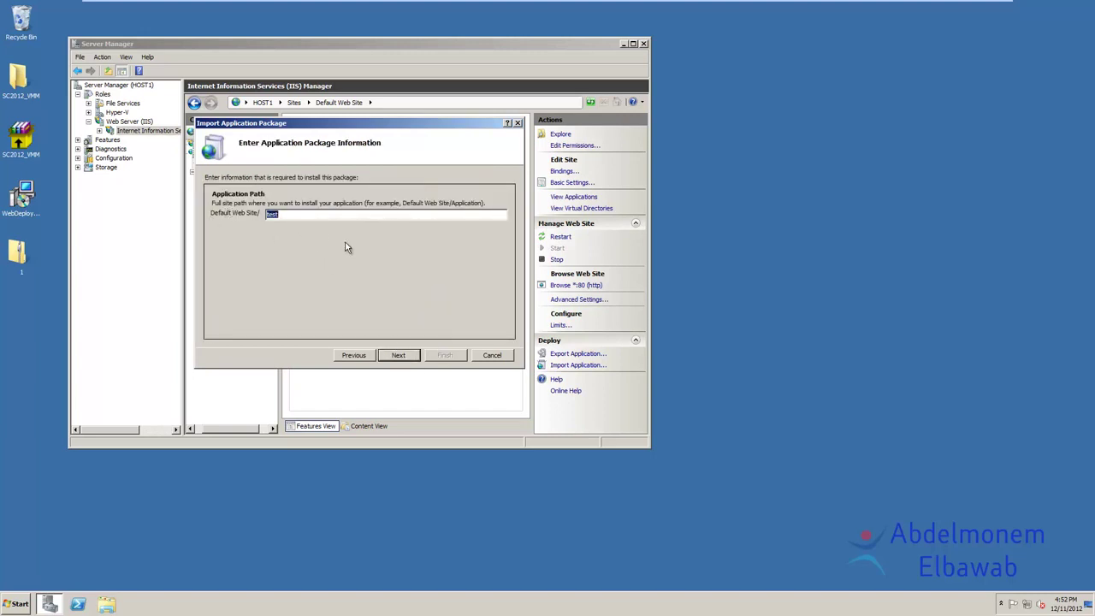
{"action": "left_click", "coordinate": [413, 354]}
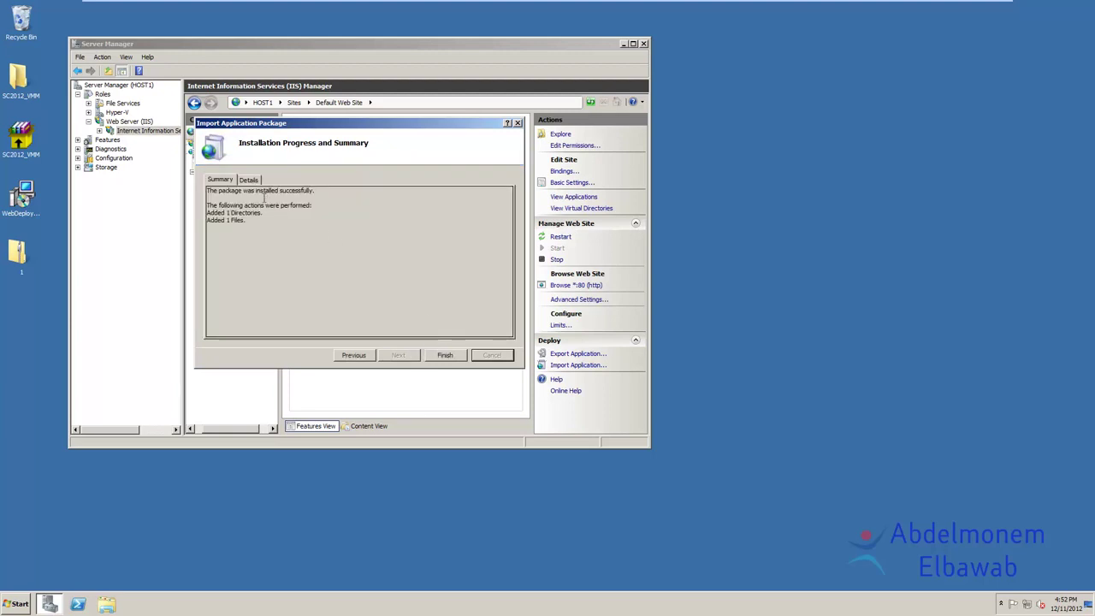
{"action": "left_click", "coordinate": [249, 180]}
{"action": "left_click", "coordinate": [449, 357]}
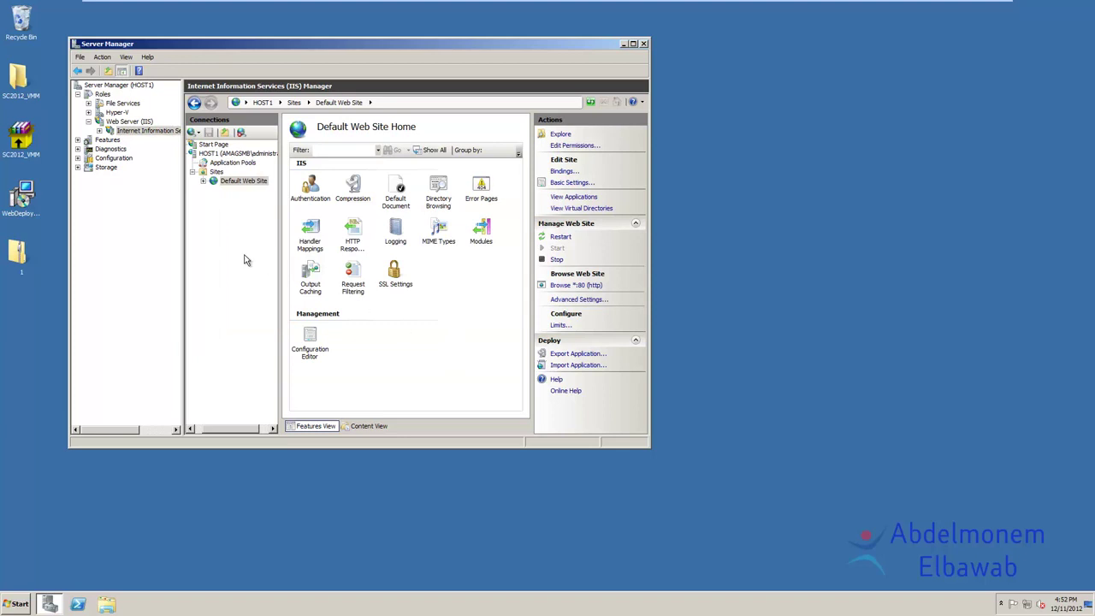
Expand the Default Web Site and select the imported test application
{"action": "double_click", "coordinate": [255, 182]}
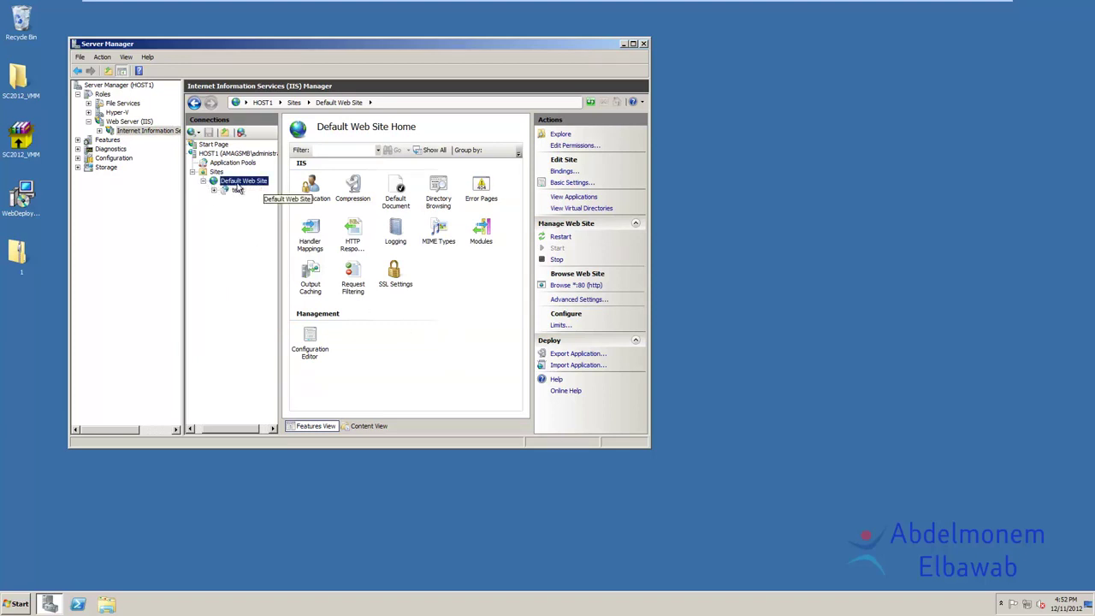
{"action": "left_click", "coordinate": [236, 190]}
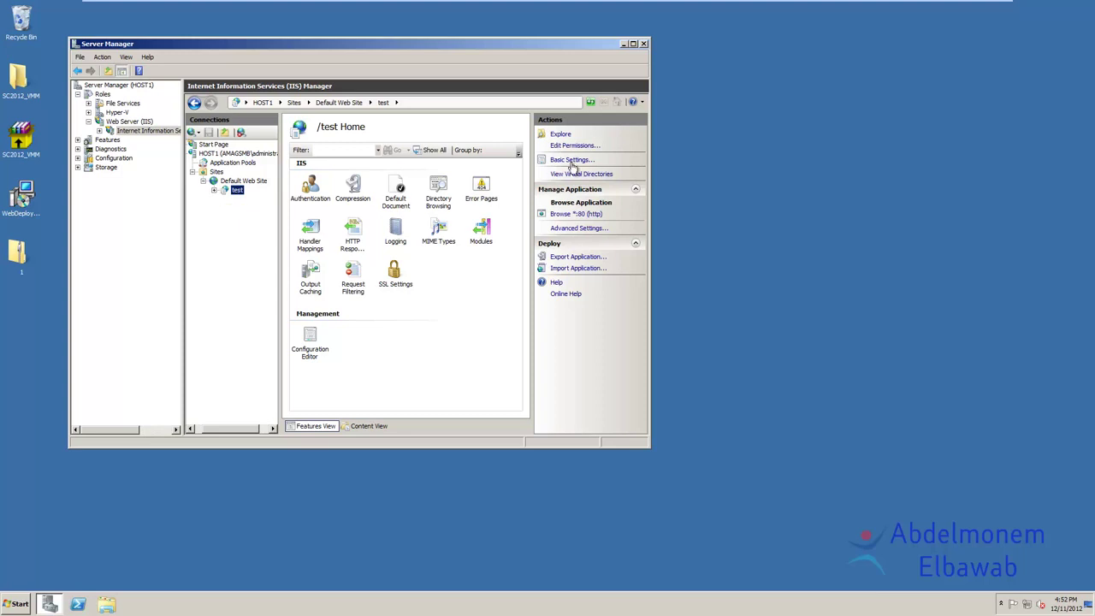
Browse the imported test application over HTTP on port 80, postpone the Internet Explorer setup, close the extra tab, and close the browser
{"action": "left_click", "coordinate": [578, 215]}
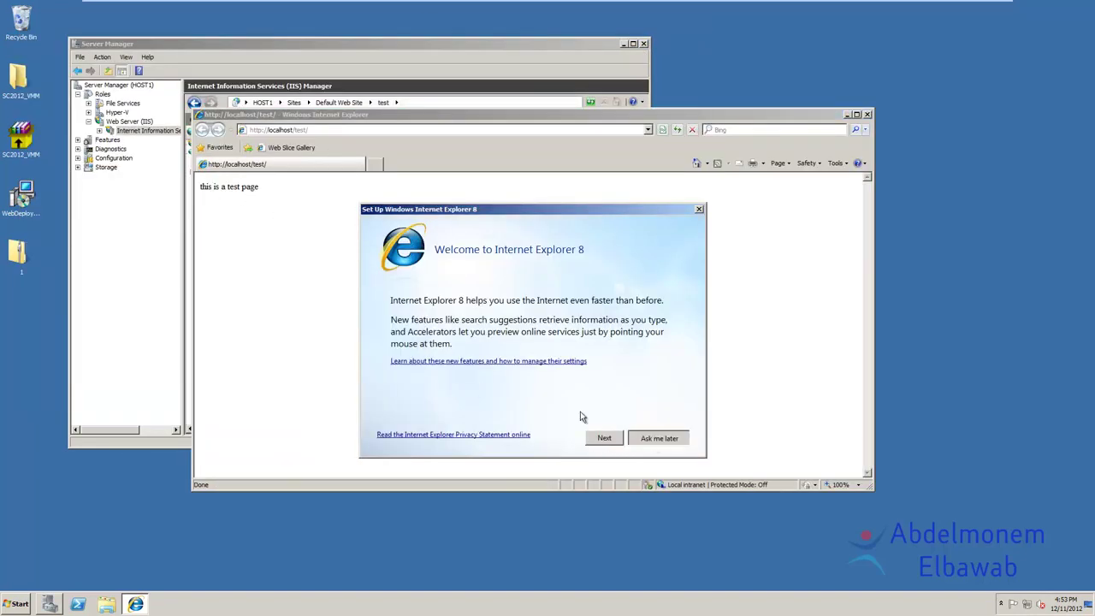
{"action": "left_click", "coordinate": [644, 437]}
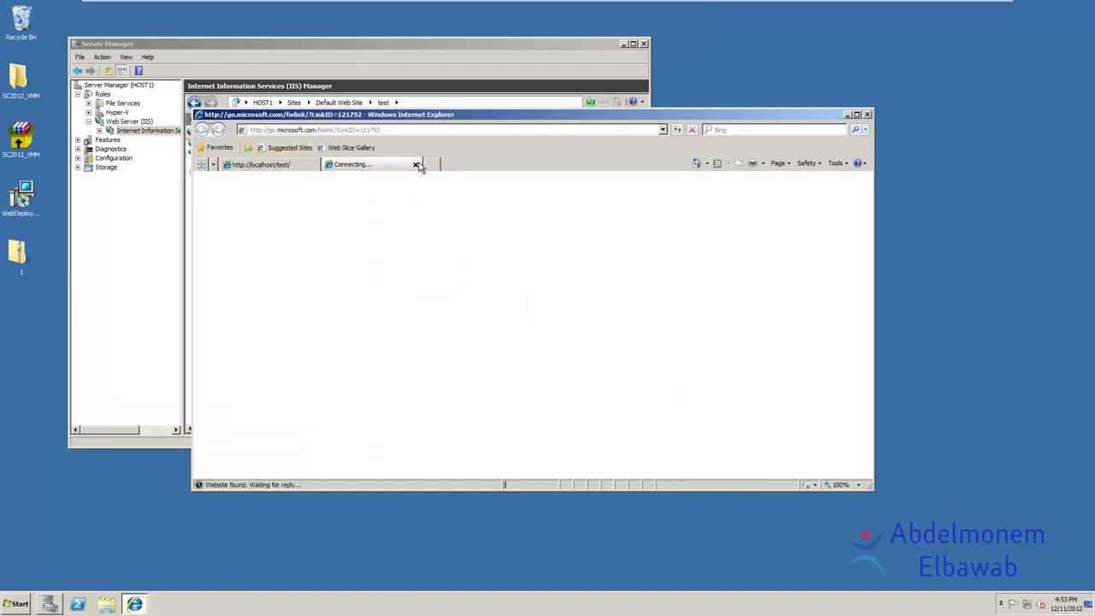
{"action": "left_click", "coordinate": [417, 164]}
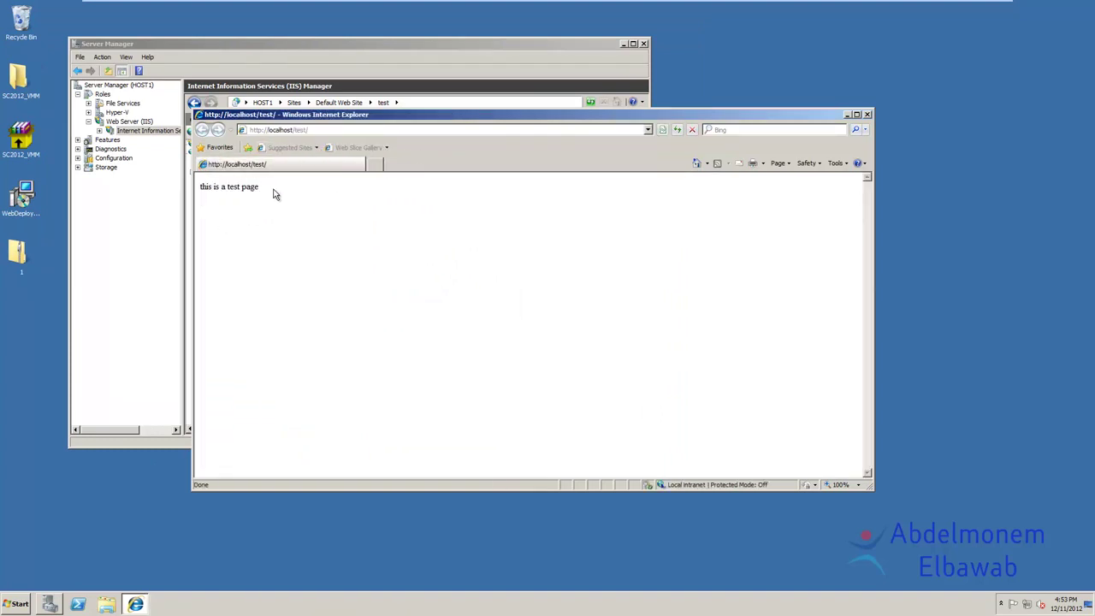
{"action": "left_click", "coordinate": [866, 115]}
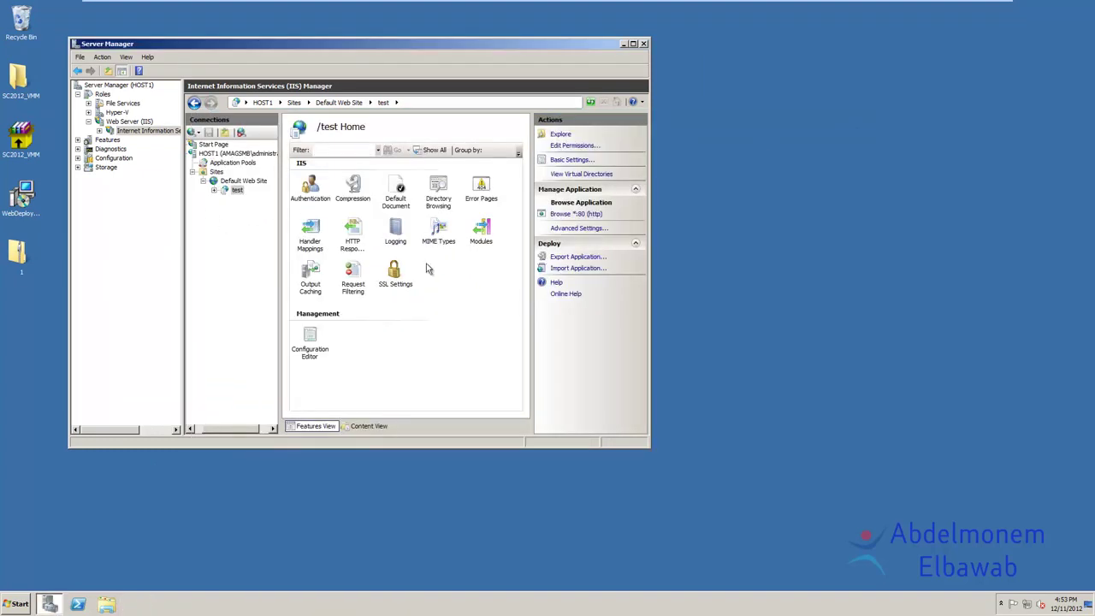
Return to the Default Web Site's home page and close Server Manager
{"action": "left_click", "coordinate": [255, 181]}
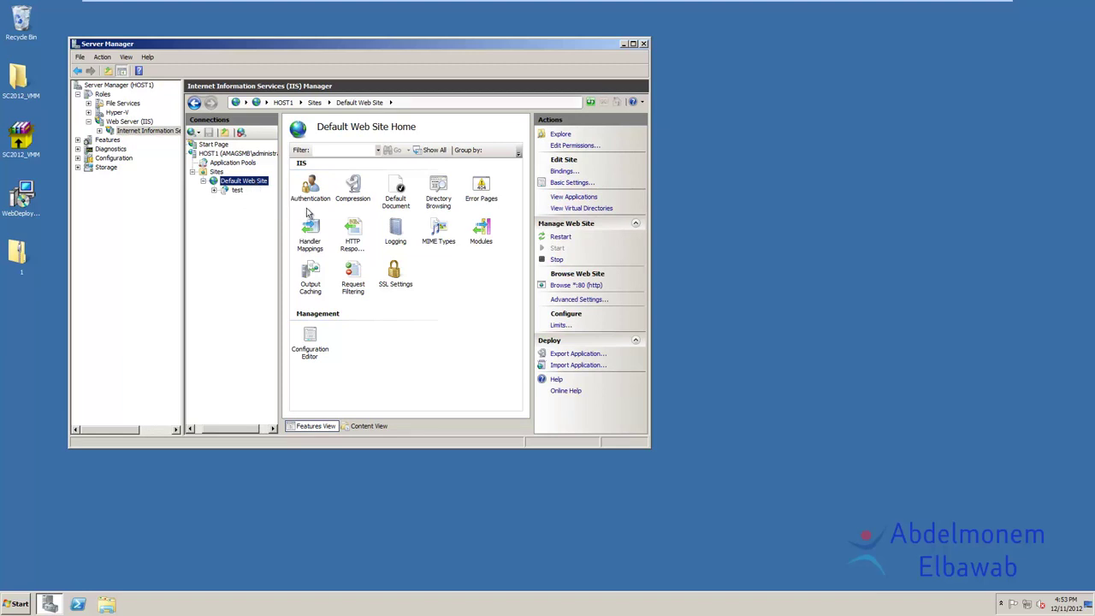
{"action": "left_click", "coordinate": [643, 43]}
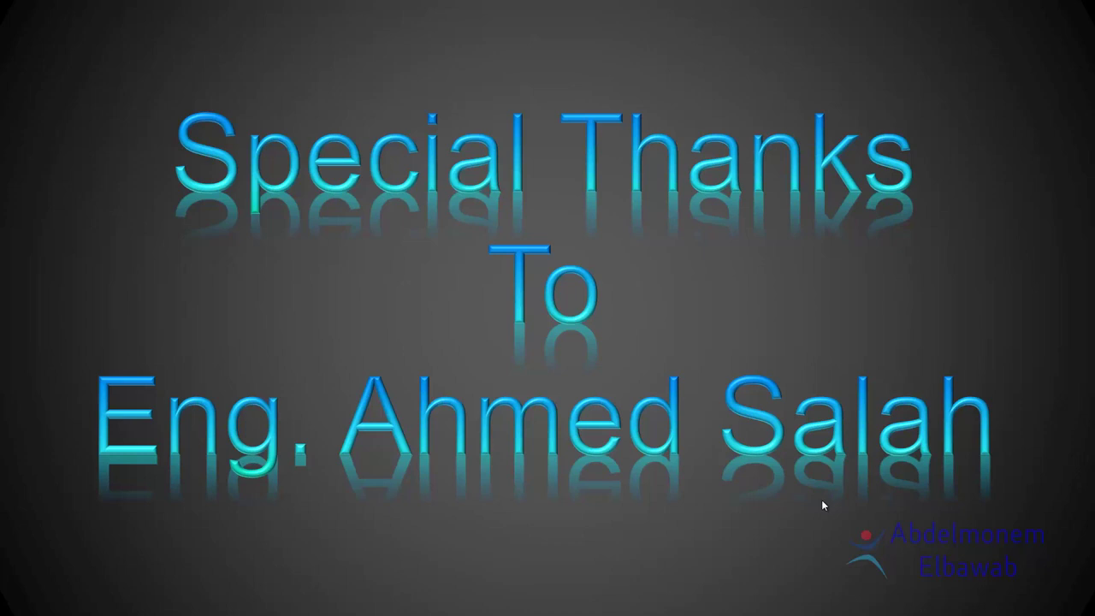
{"action": "left_click", "coordinate": [718, 429]}
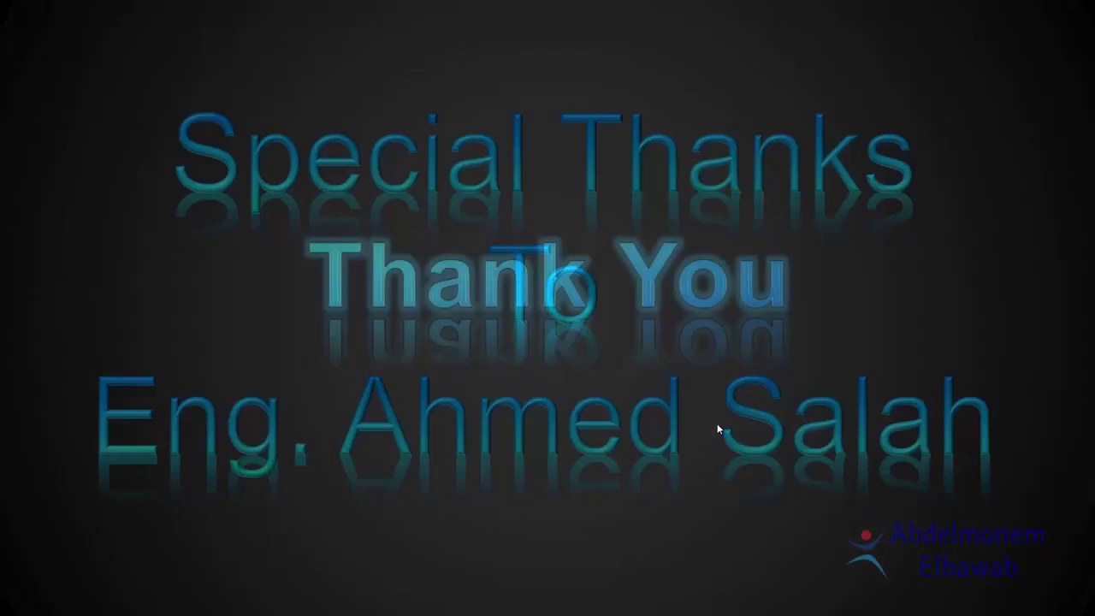